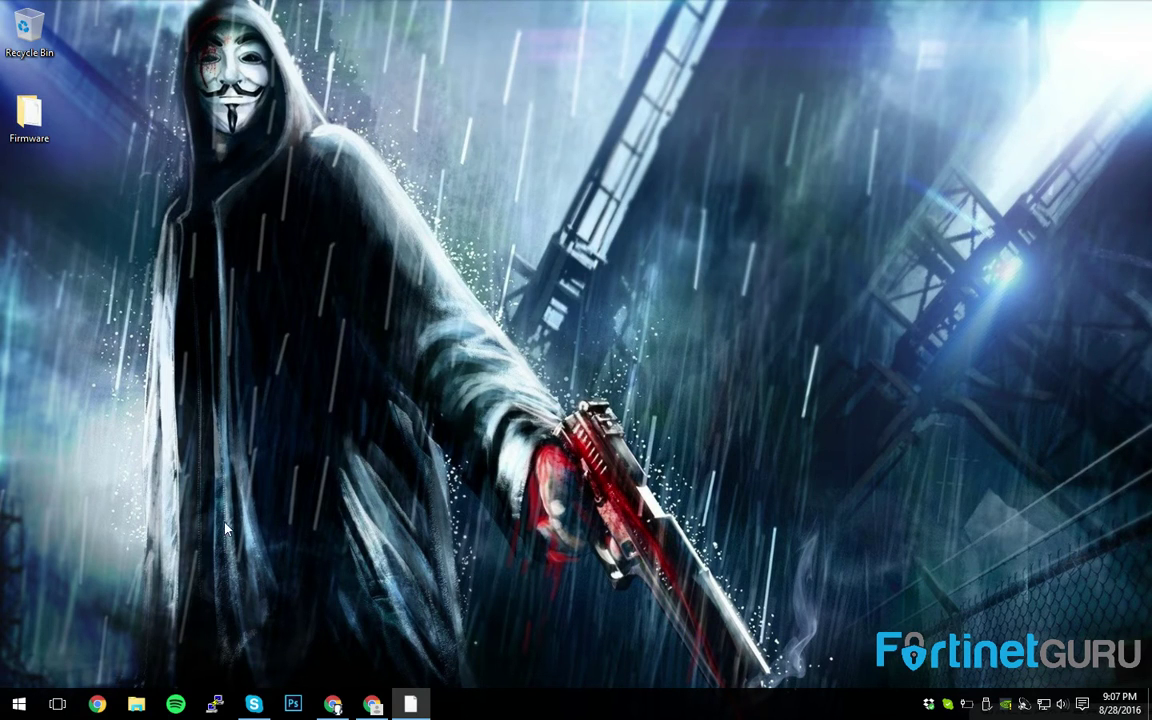
# - Open a PuTTY serial connection on COM3 at 115200 baud
pyautogui.click(215, 704)
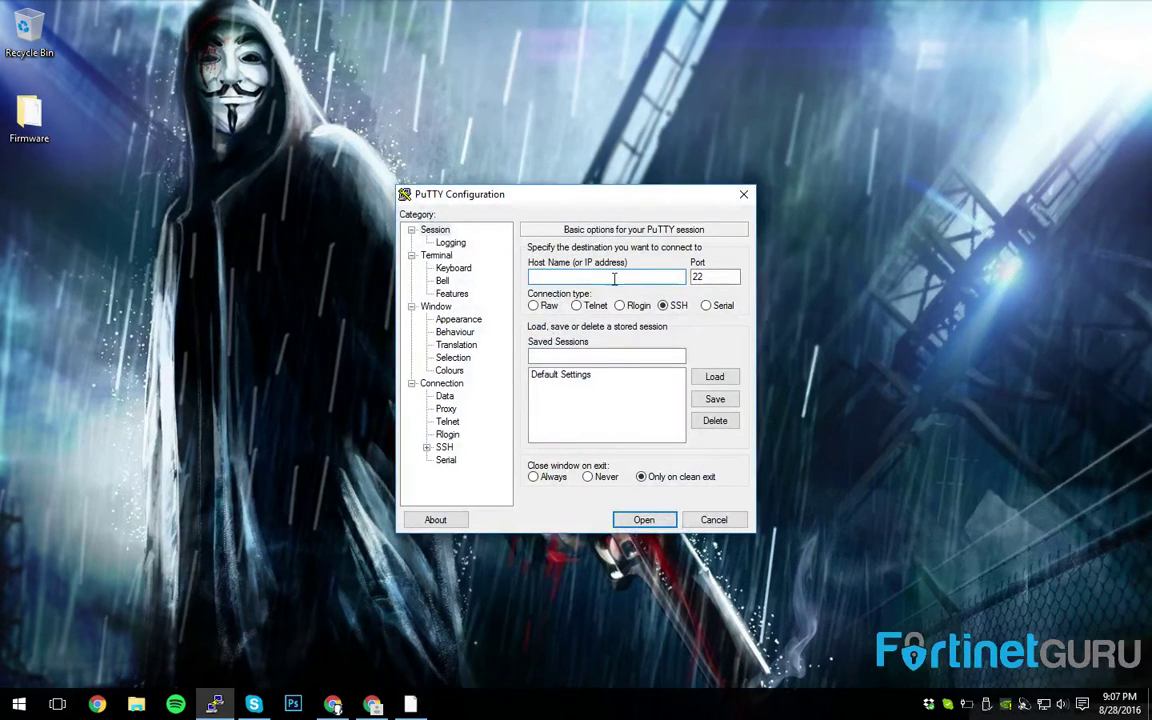
pyautogui.click(706, 305)
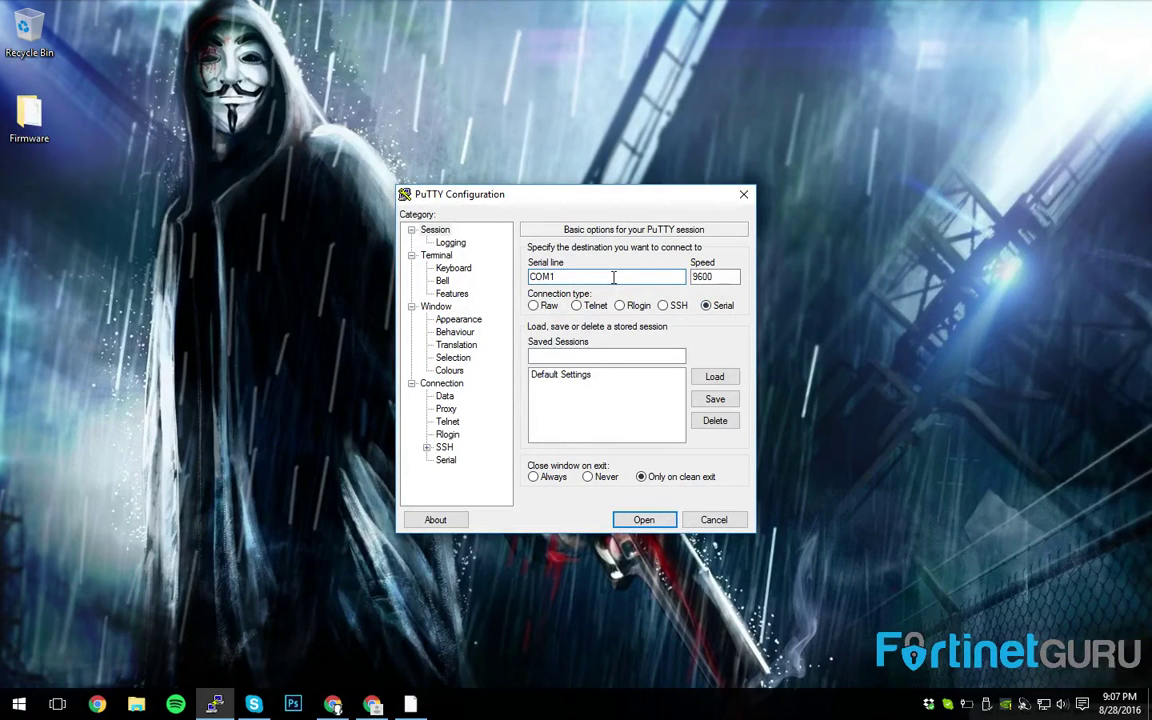
pyautogui.press('BackSpace')
pyautogui.write('3')
pyautogui.press('Tab')
pyautogui.write('115200')
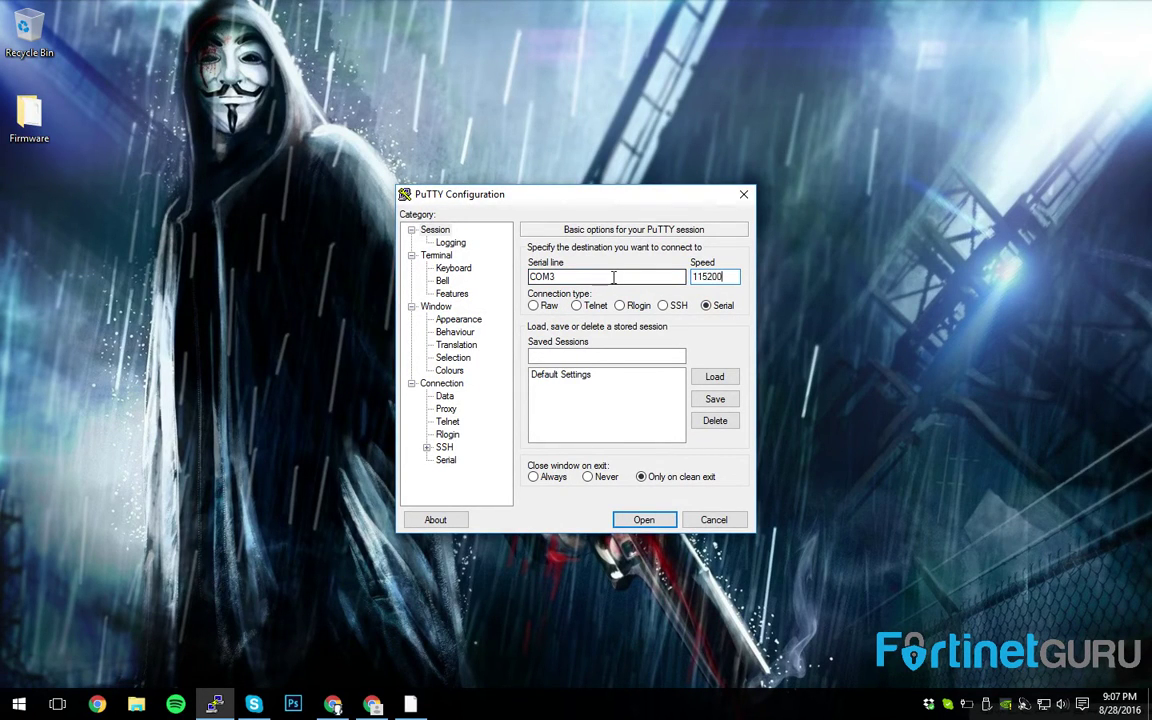
pyautogui.press('Return')
# - Log in to the switch console as admin with the account password
pyautogui.press('Return')
pyautogui.press('Return')
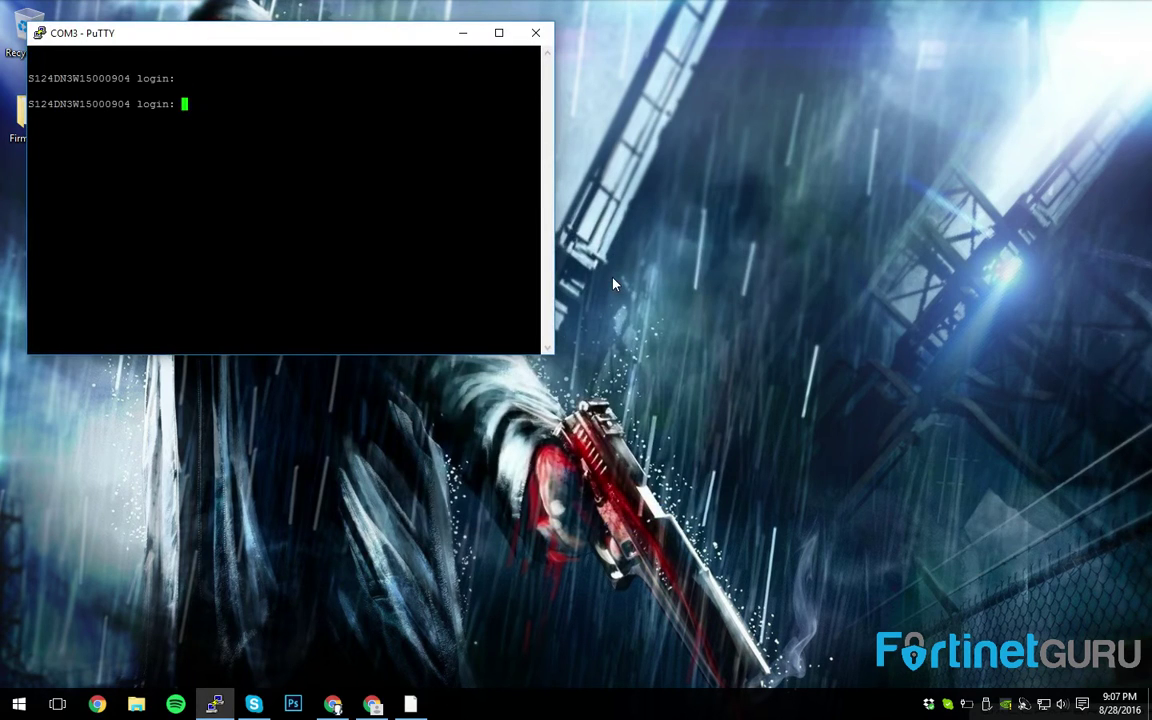
pyautogui.write('admin')
pyautogui.press('Return')
pyautogui.write('*****')
pyautogui.press('Return')
# - Enter config system interface and list the internal interface's current settings
pyautogui.write('config system interface')
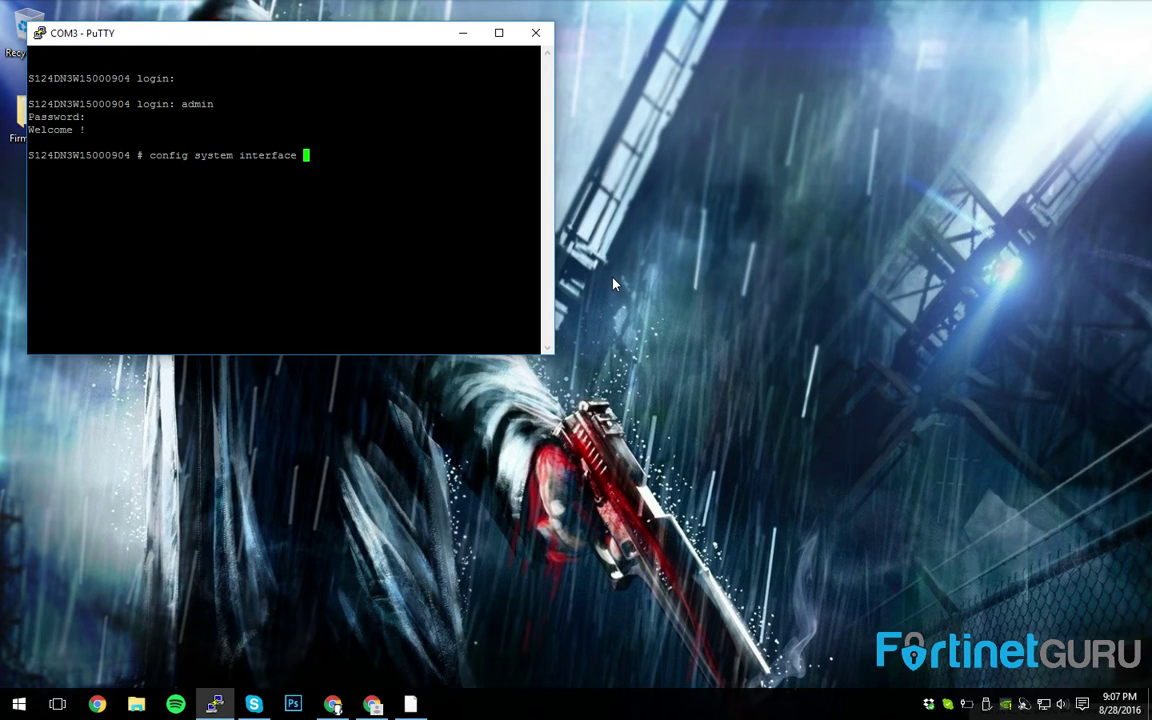
pyautogui.press('Return')
pyautogui.write('get')
pyautogui.press('Return')
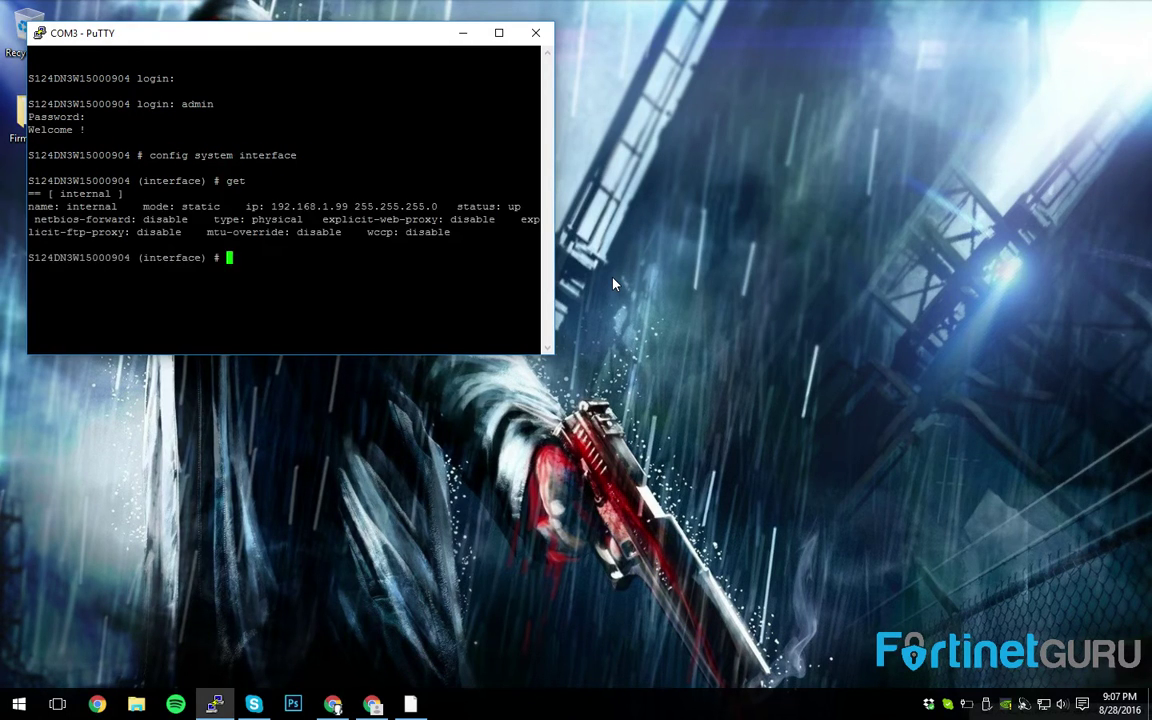
pyautogui.write('edit internal')
pyautogui.press('Return')
pyautogui.write('get')
pyautogui.press('Return')
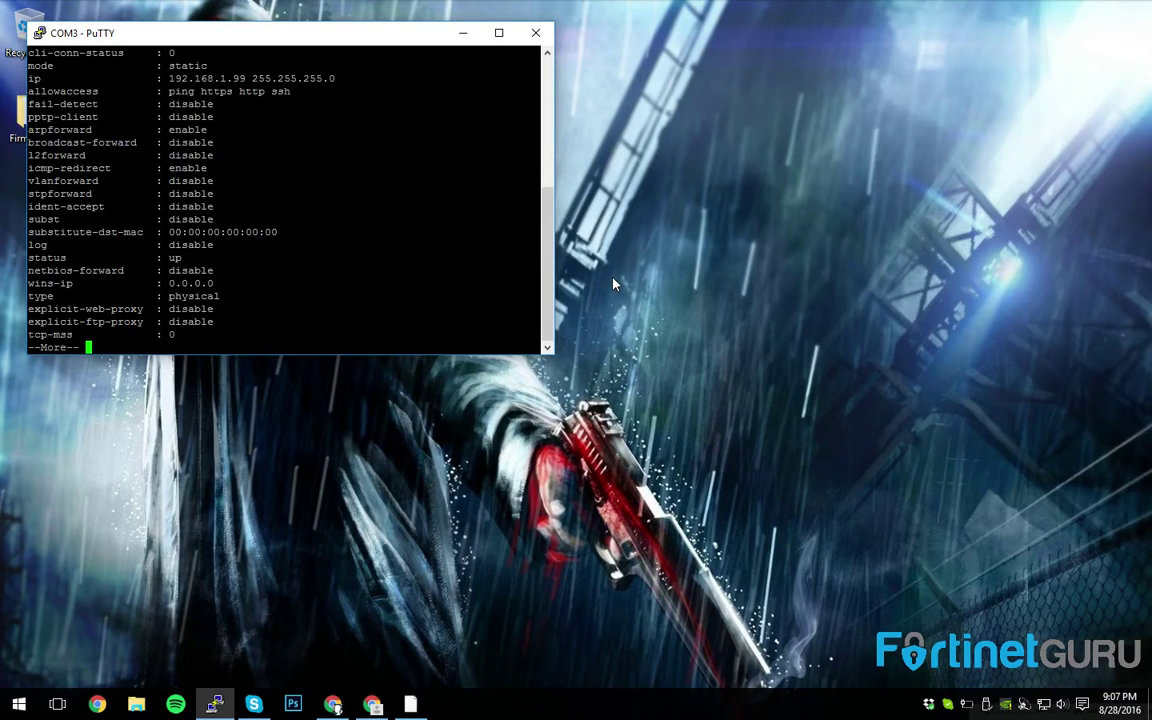
# - Set the internal interface IP to 10.100.100.199 255.255.255.0 and finish with next
pyautogui.write('t i')
pyautogui.press('BackSpace')
pyautogui.press('BackSpace')
pyautogui.press('BackSpace')
pyautogui.write('set ip ')
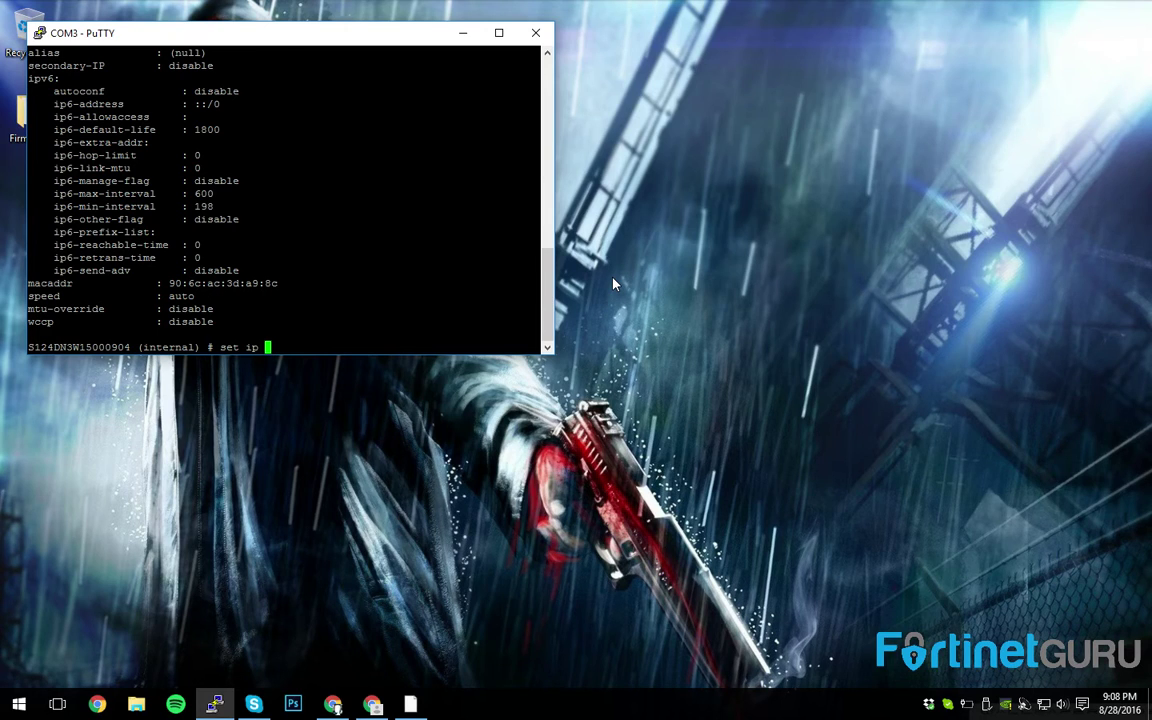
pyautogui.write('10.100.100.199 255.25')
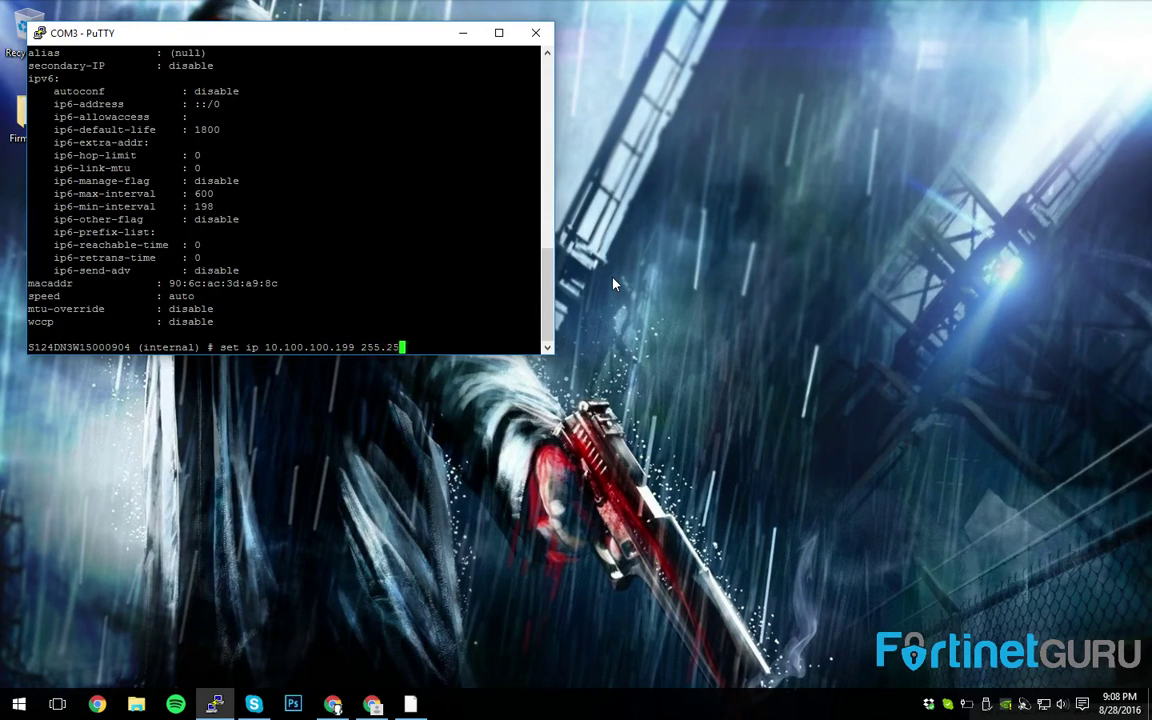
pyautogui.write('5.255.0')
pyautogui.press('Return')
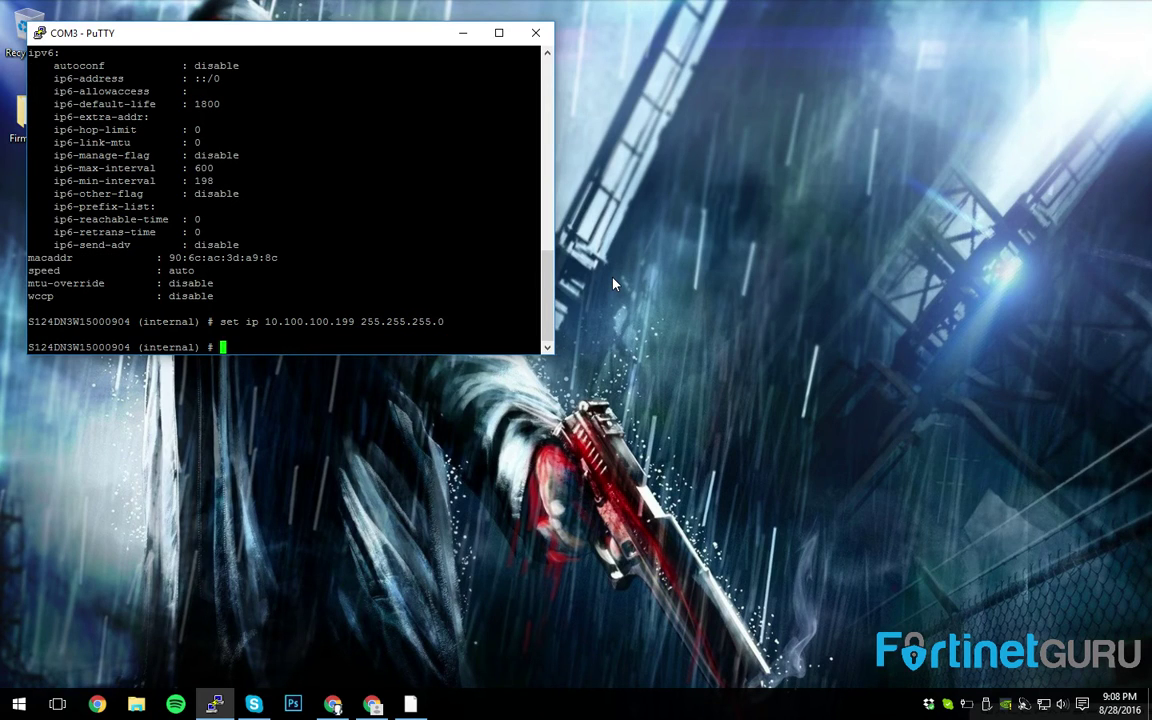
pyautogui.write('next')
pyautogui.press('Return')
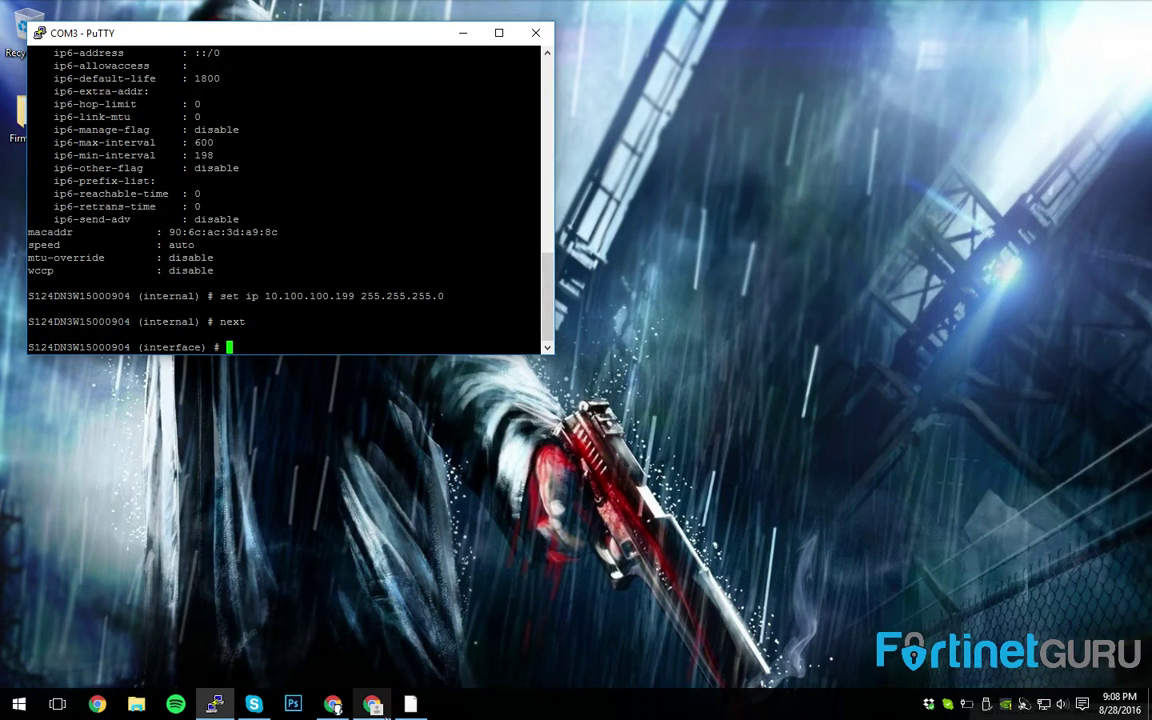
# - Browse to 10.100.100.199 in Chrome and log in to the switch as admin
pyautogui.click(372, 704)
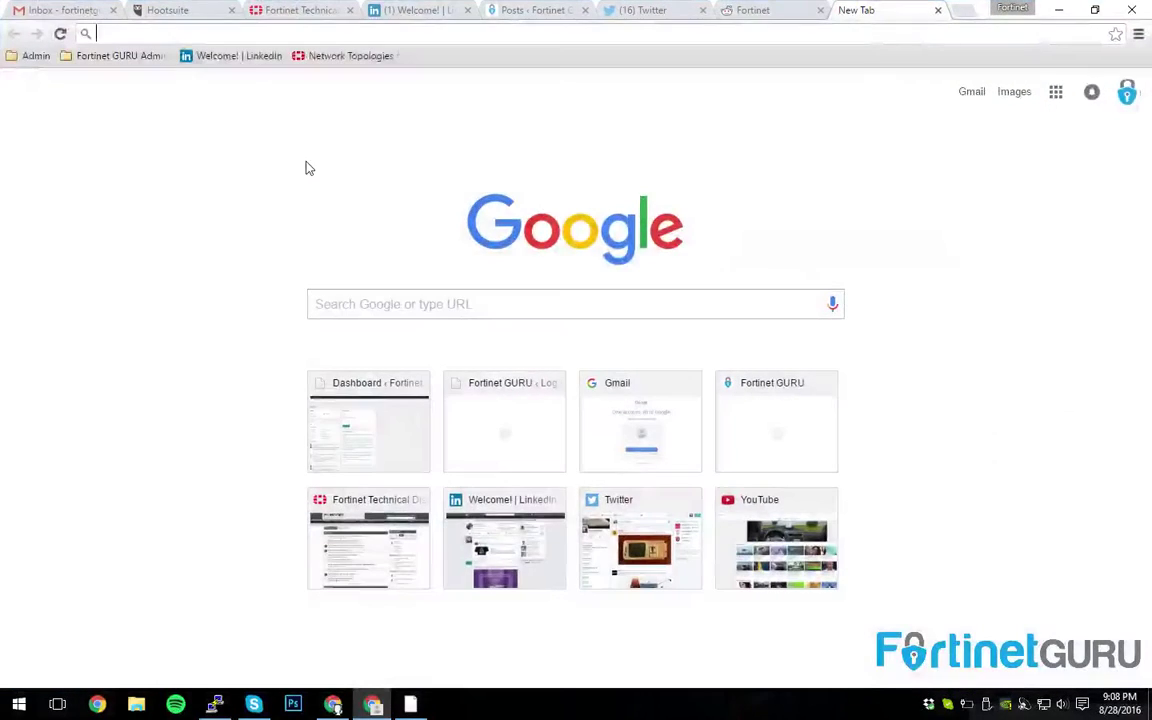
pyautogui.click(133, 33)
pyautogui.write('10.100.100')
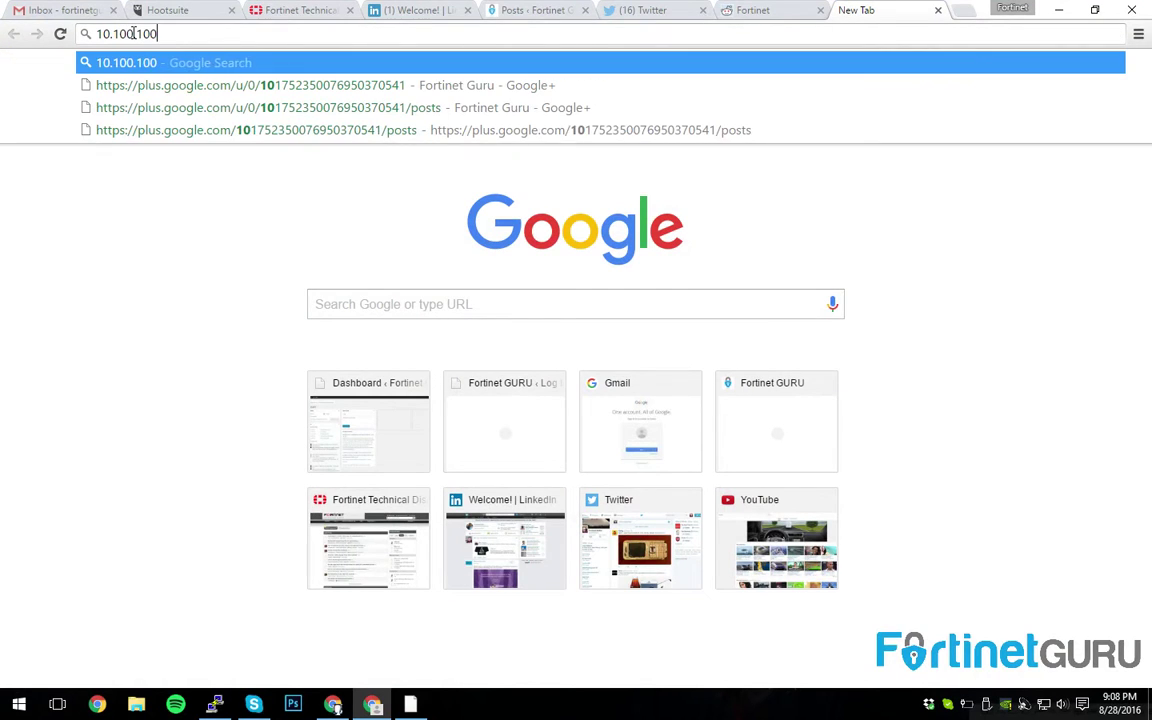
pyautogui.write('.199')
pyautogui.press('Return')
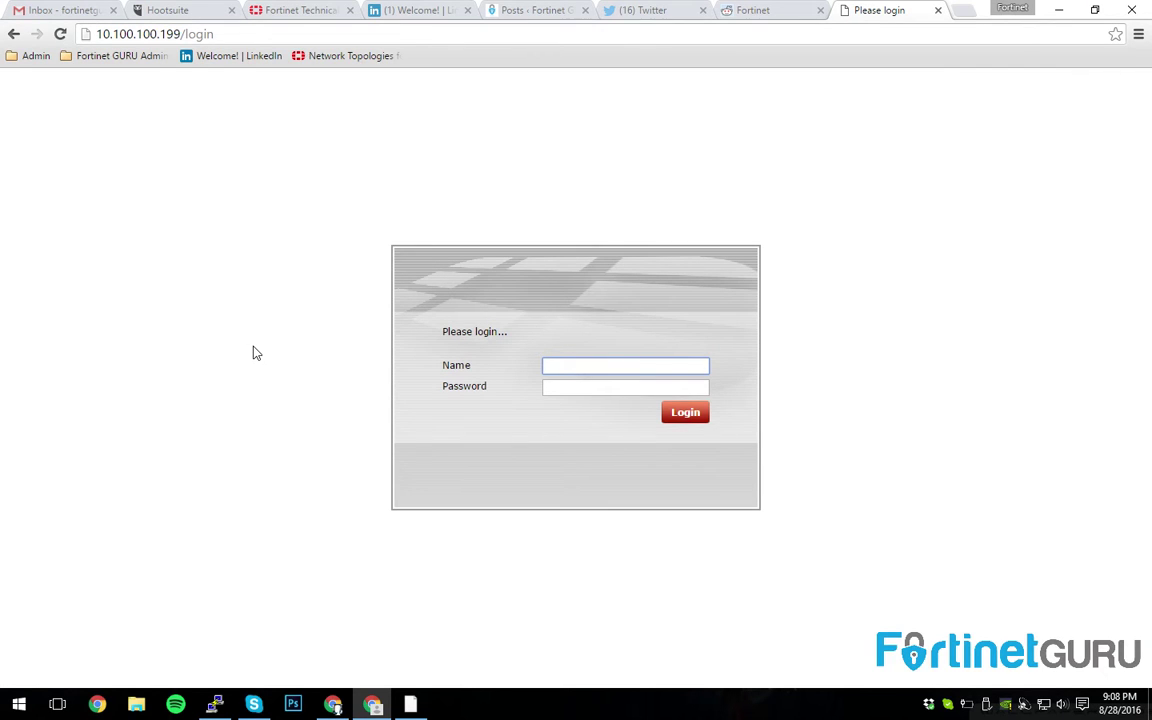
pyautogui.write('admin')
pyautogui.press('Return')
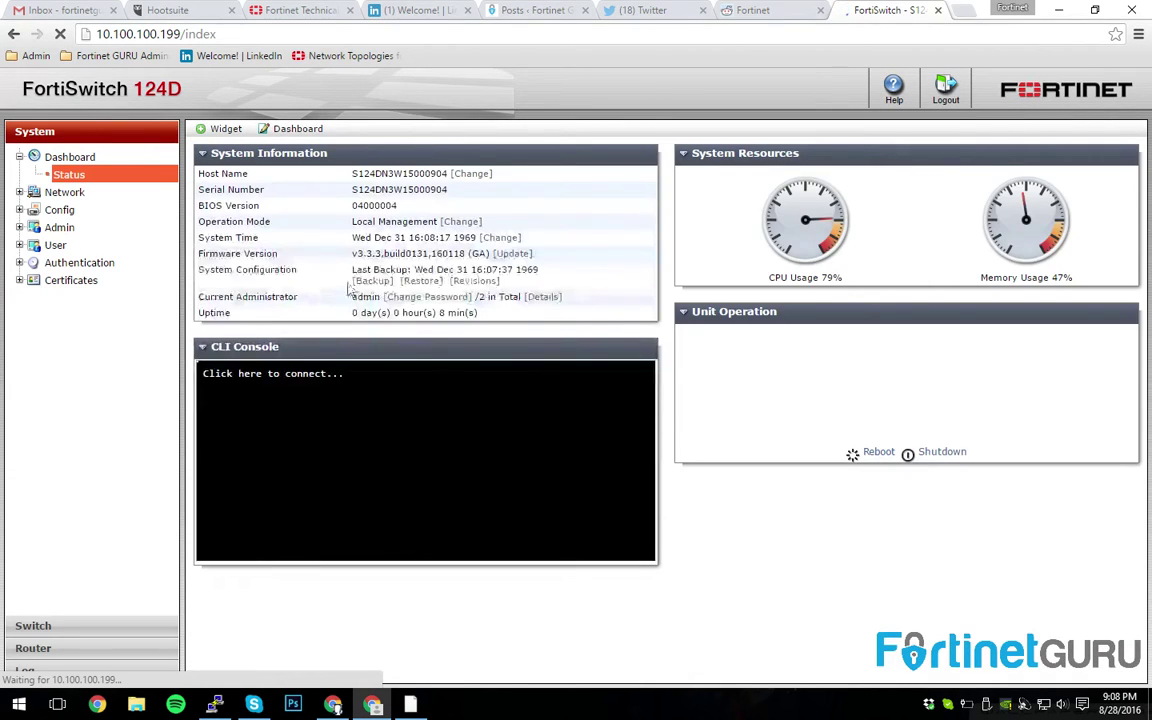
pyautogui.moveTo(355, 253); pyautogui.dragTo(404, 254)
pyautogui.click(400, 254)
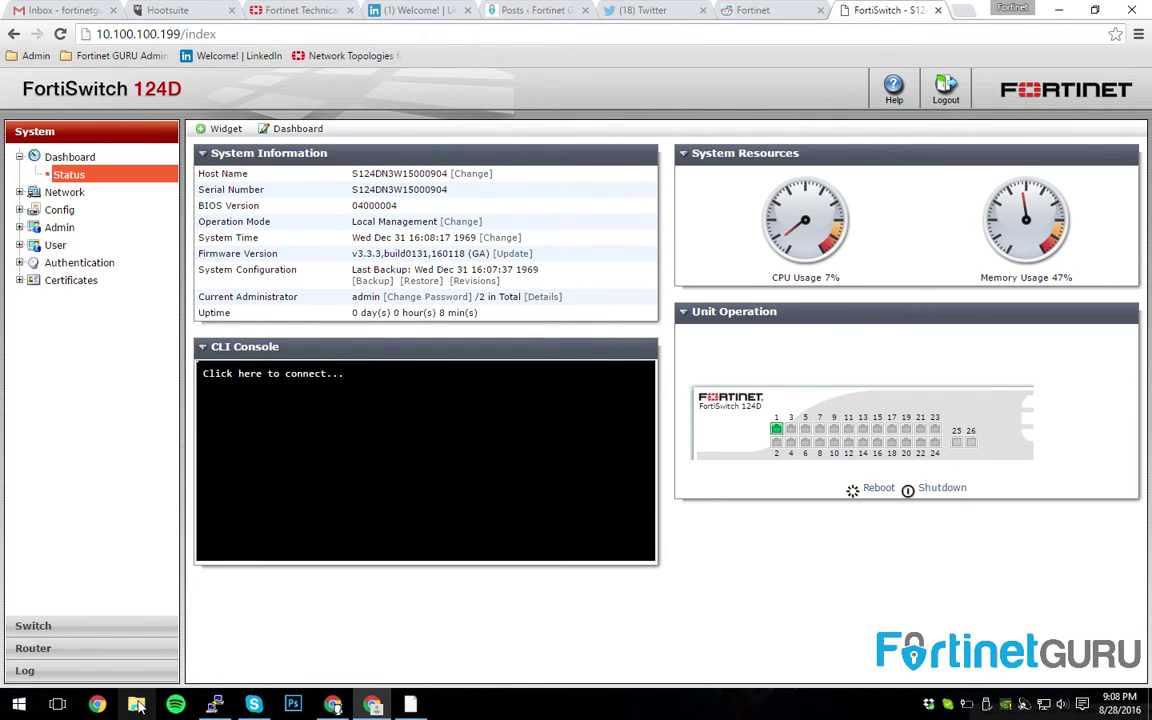
pyautogui.click(1058, 10)
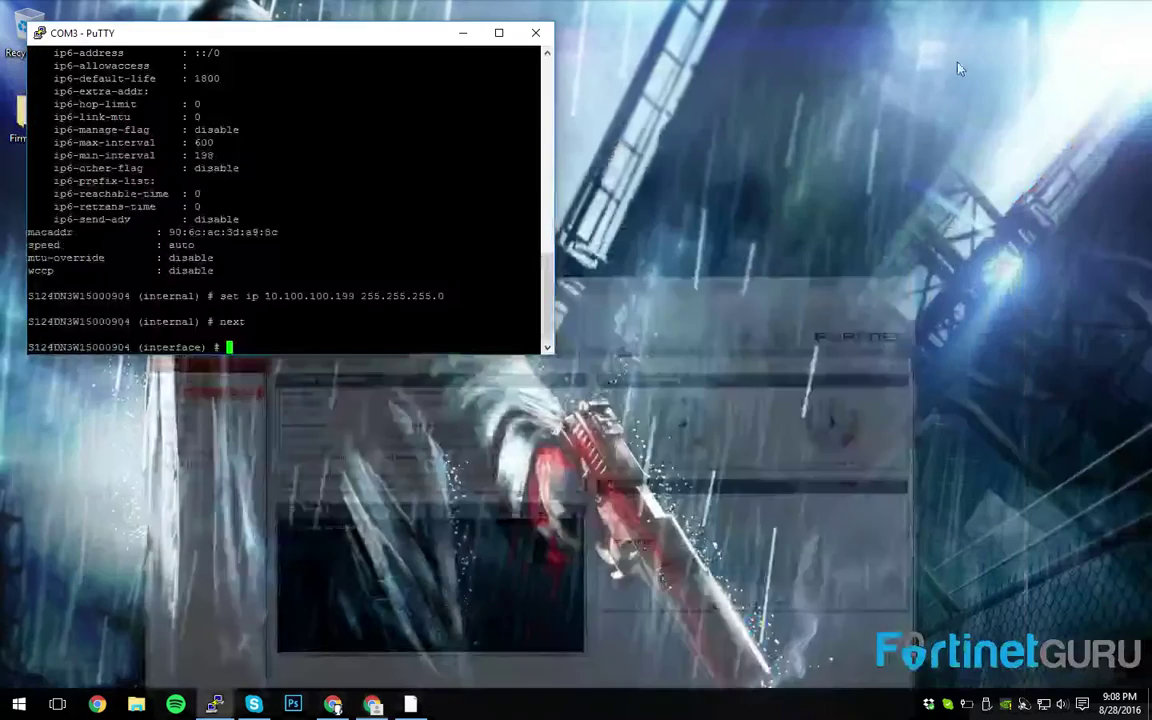
pyautogui.moveTo(182, 22); pyautogui.dragTo(337, 73)
pyautogui.doubleClick(29, 112)
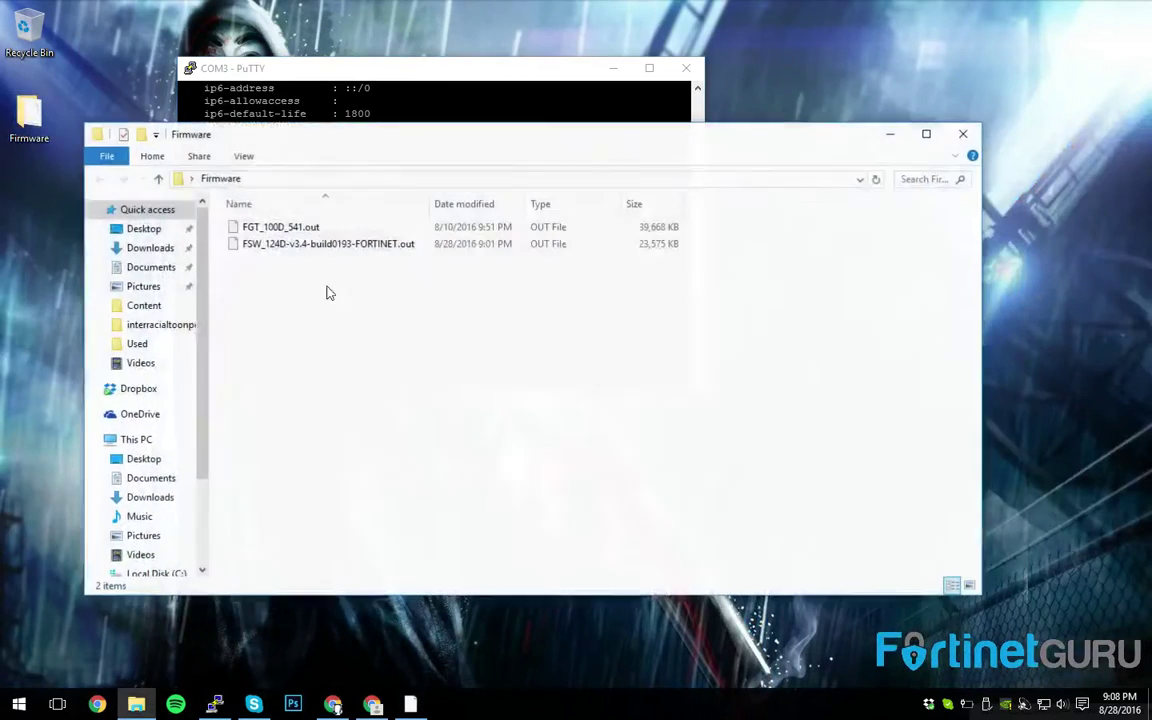
pyautogui.click(313, 244)
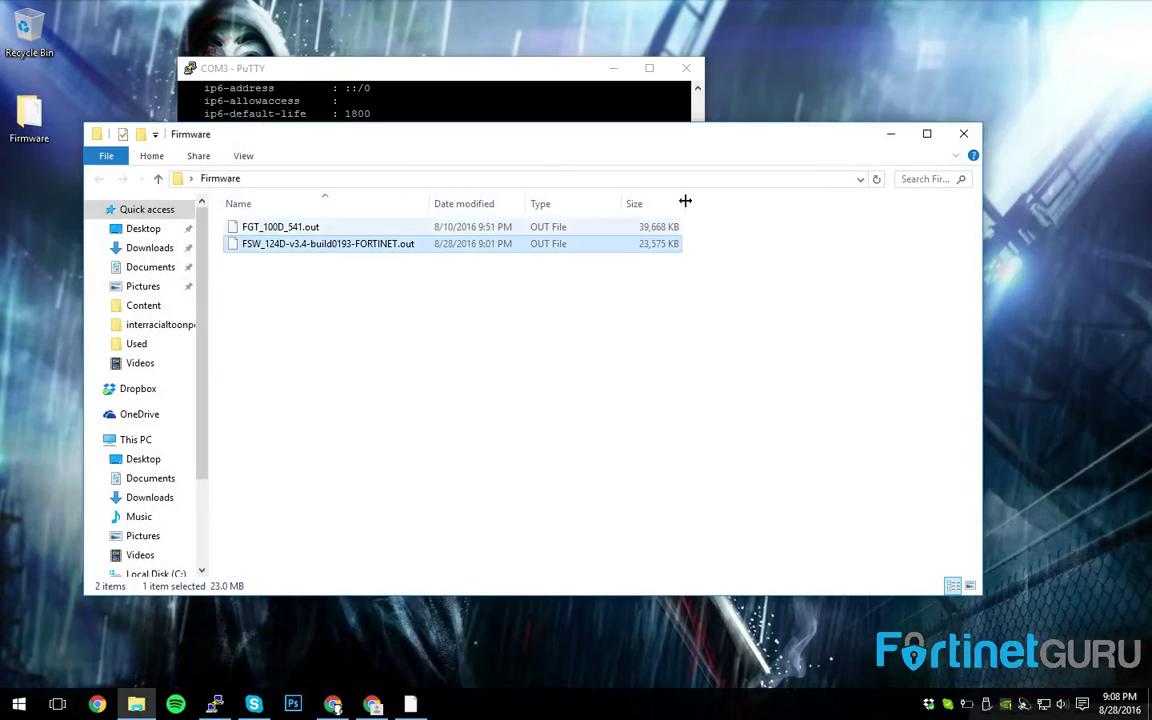
pyautogui.click(963, 133)
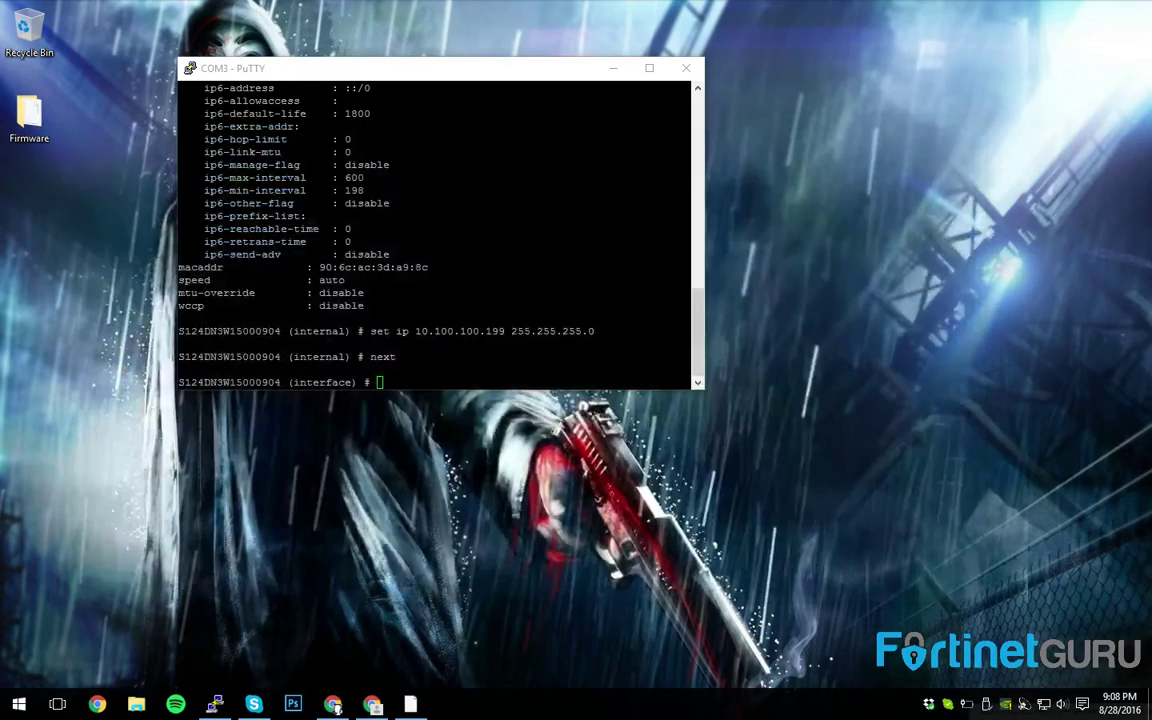
pyautogui.click(372, 705)
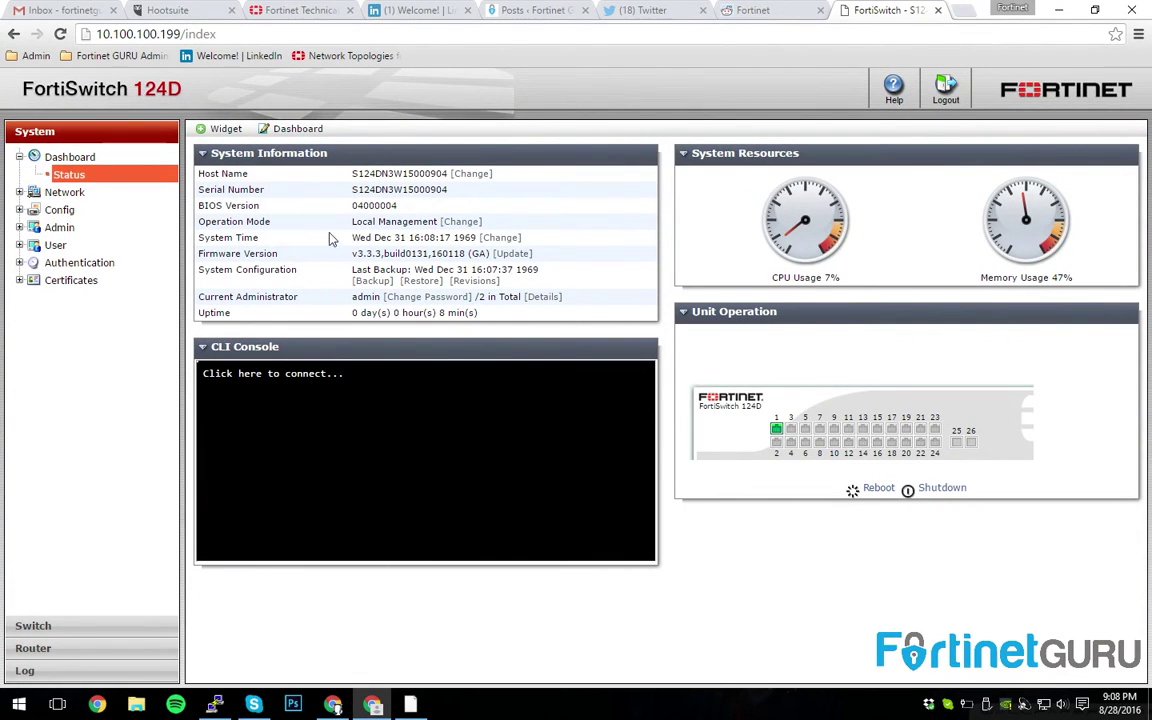
pyautogui.moveTo(202, 254); pyautogui.dragTo(378, 256)
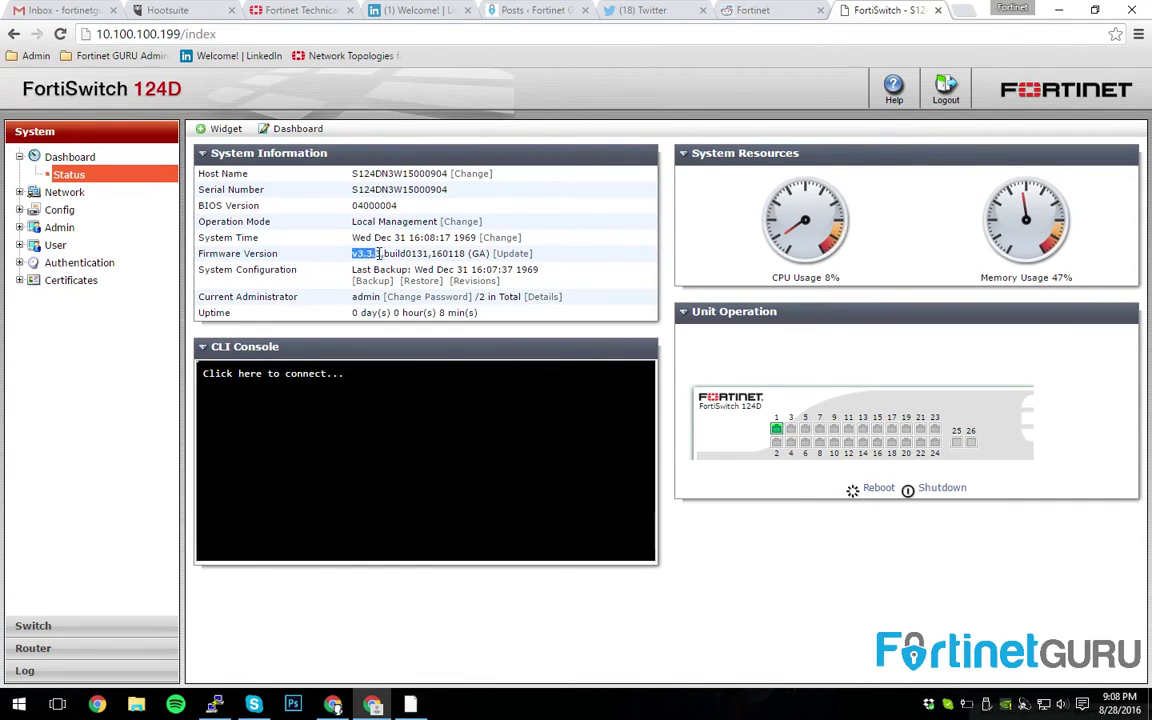
# - Upload FSW_124D-v3.4-build0193-FORTINET.out from Desktop > Firmware as the new firmware
pyautogui.click(507, 256)
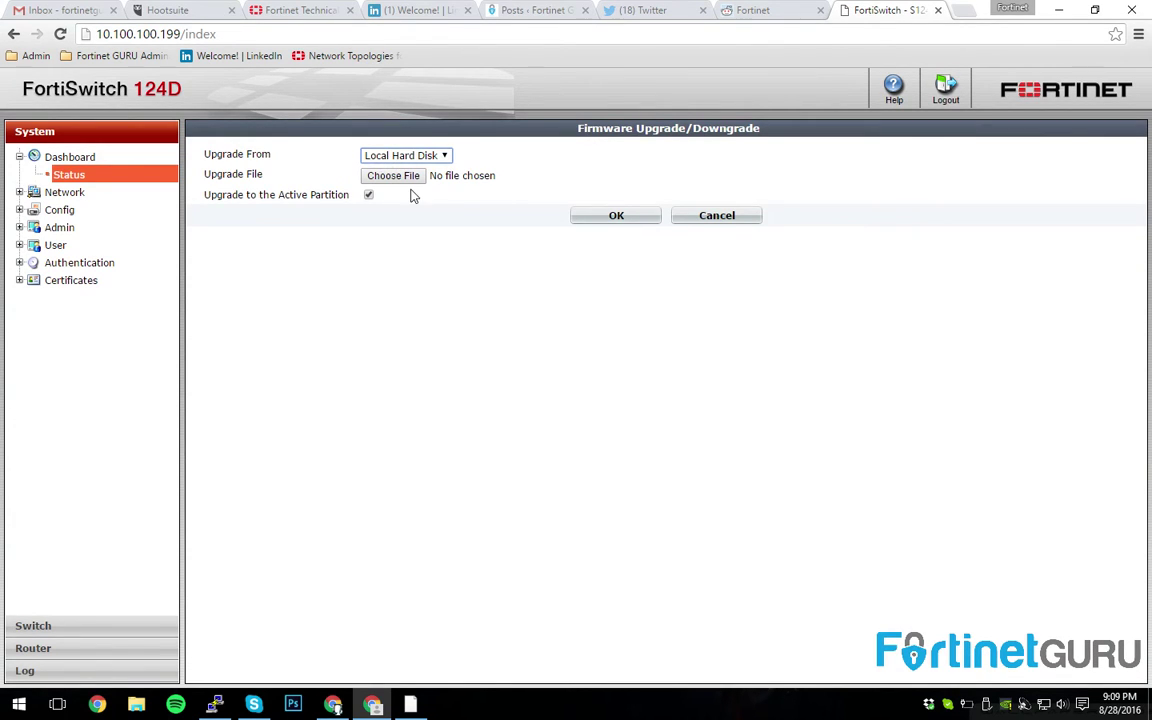
pyautogui.click(401, 178)
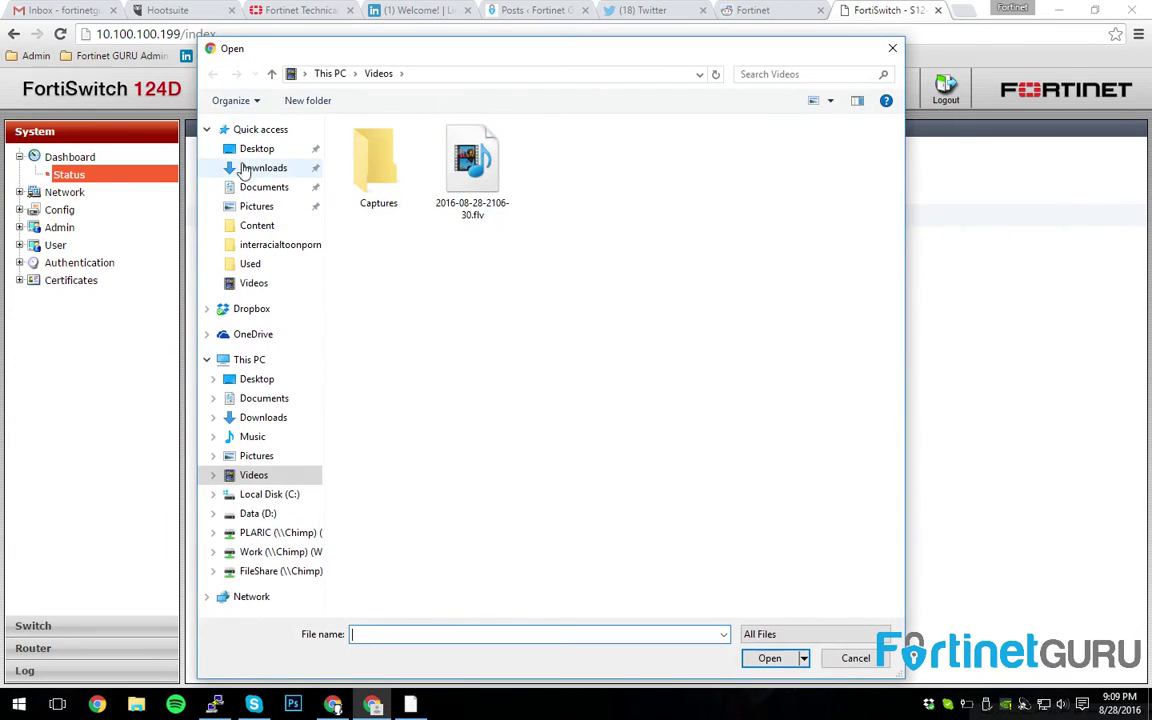
pyautogui.click(252, 150)
pyautogui.doubleClick(378, 165)
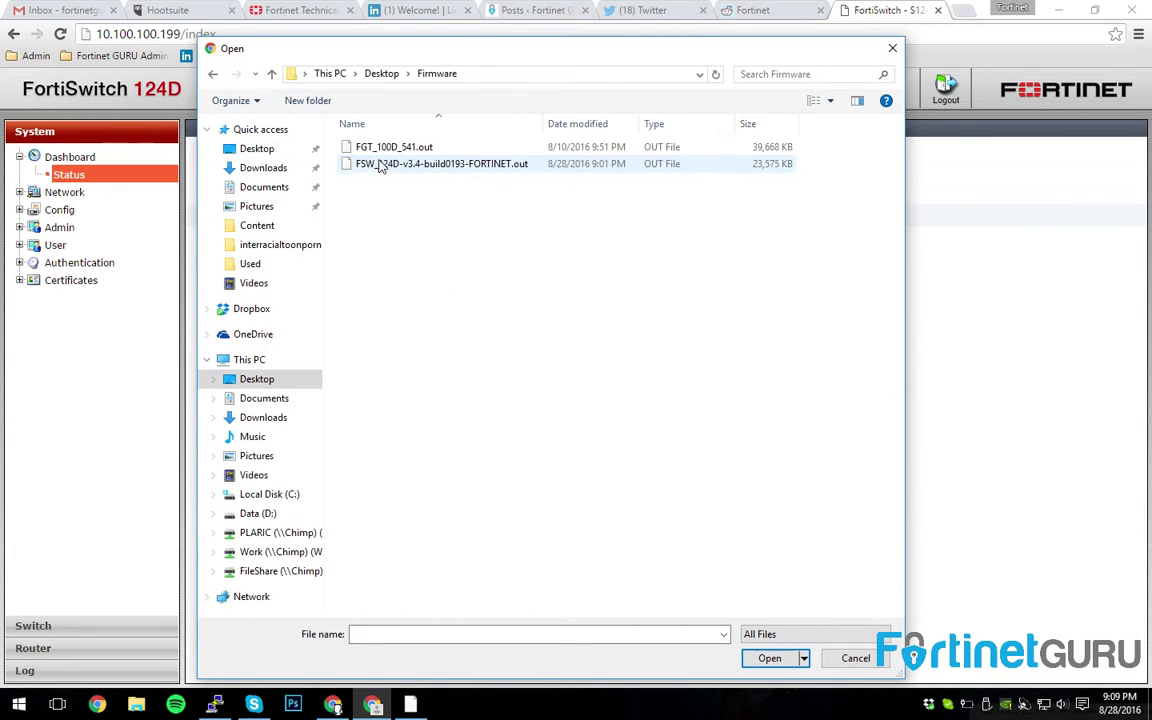
pyautogui.doubleClick(381, 165)
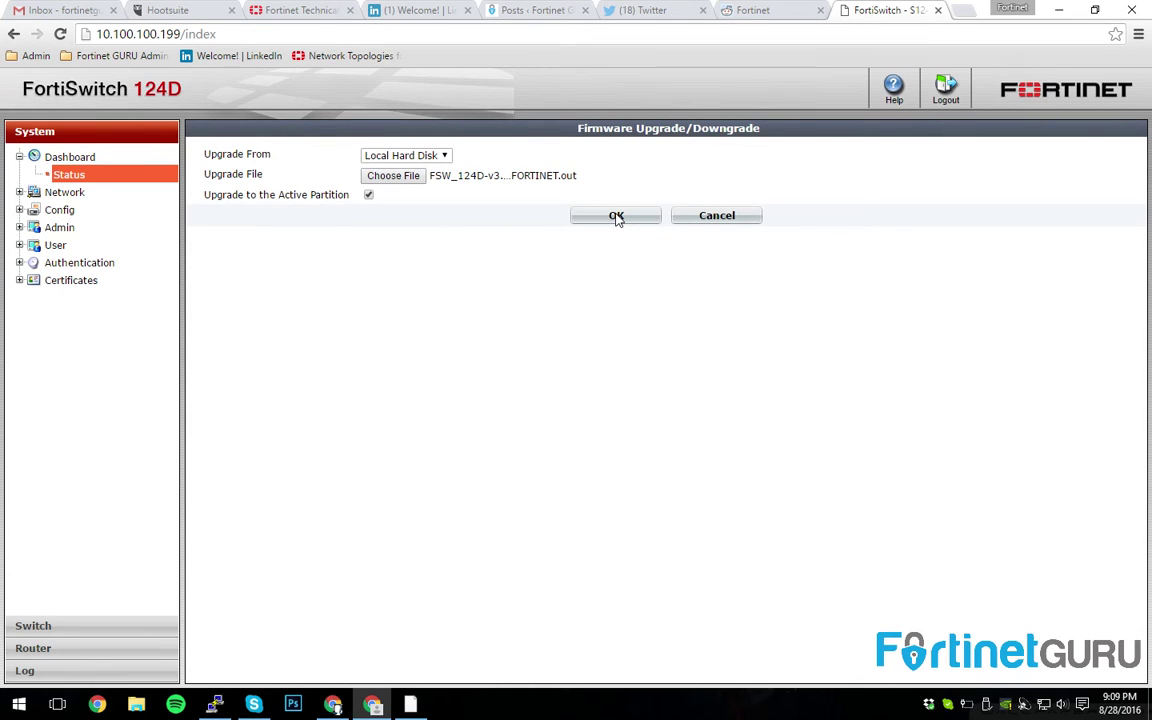
pyautogui.click(616, 216)
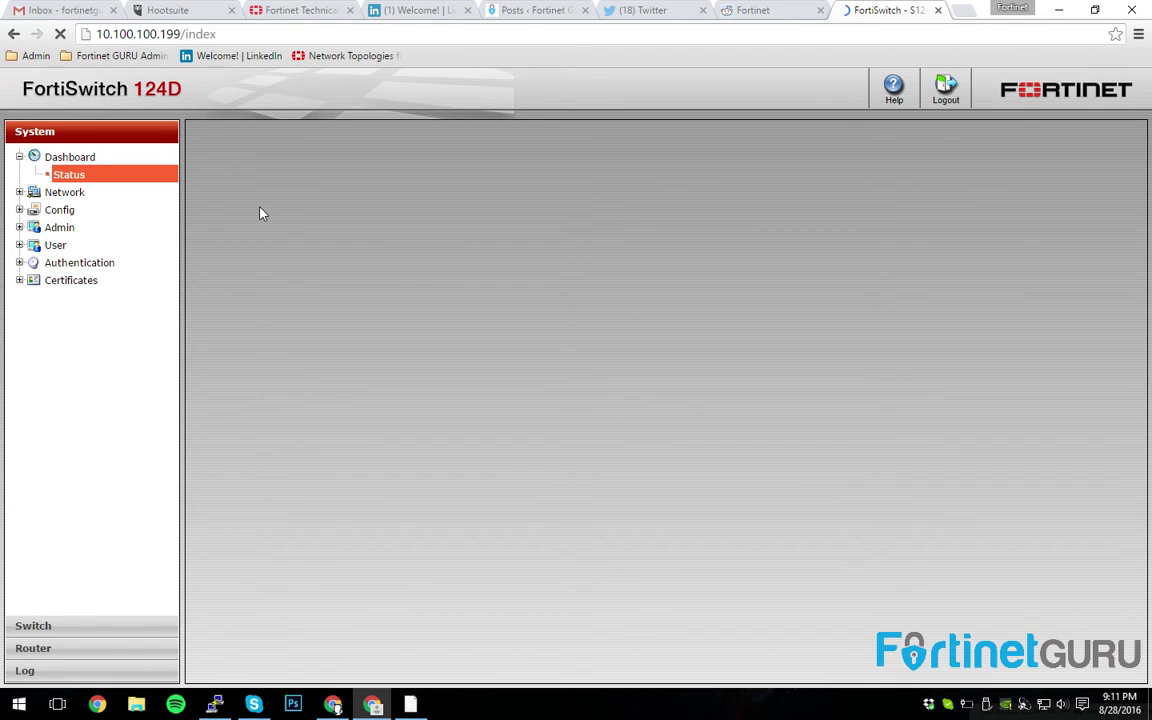
# - Toggle the Network tree branch, then strip /index to reload 10.100.100.199
pyautogui.click(19, 192)
pyautogui.click(19, 192)
pyautogui.moveTo(181, 34); pyautogui.dragTo(280, 35)
pyautogui.press('BackSpace')
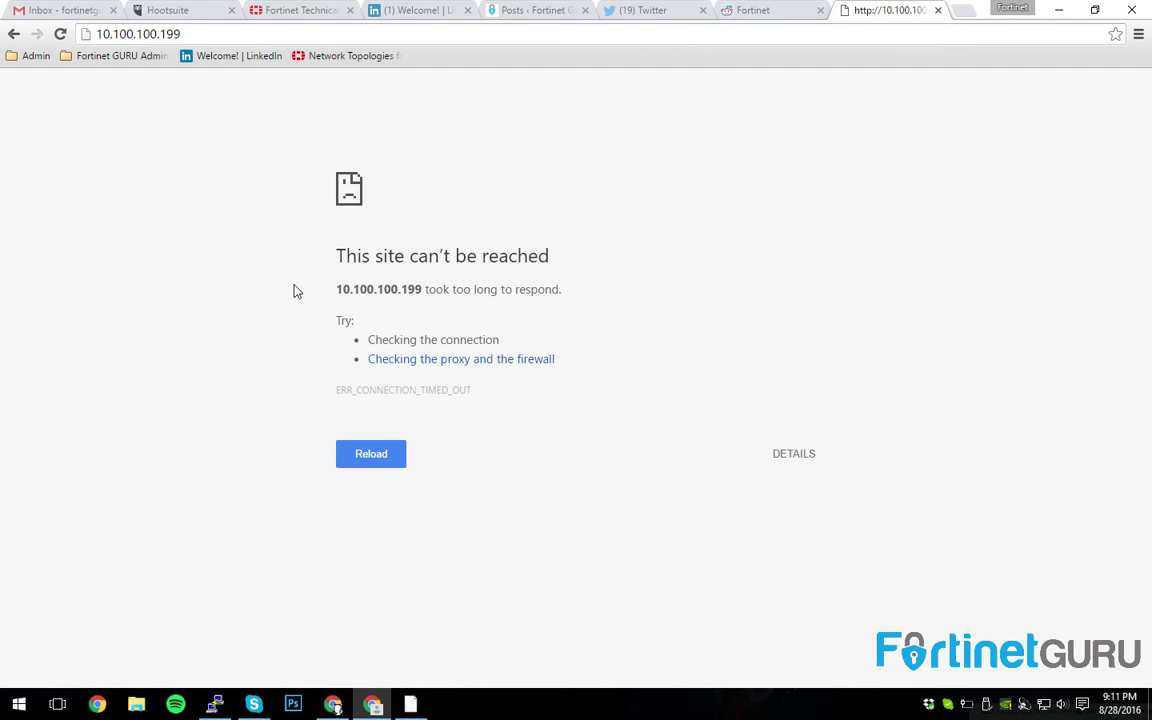
pyautogui.press('F5')
# - Bring the PuTTY COM3 console to the front and reposition it to watch the reboot
pyautogui.click(215, 704)
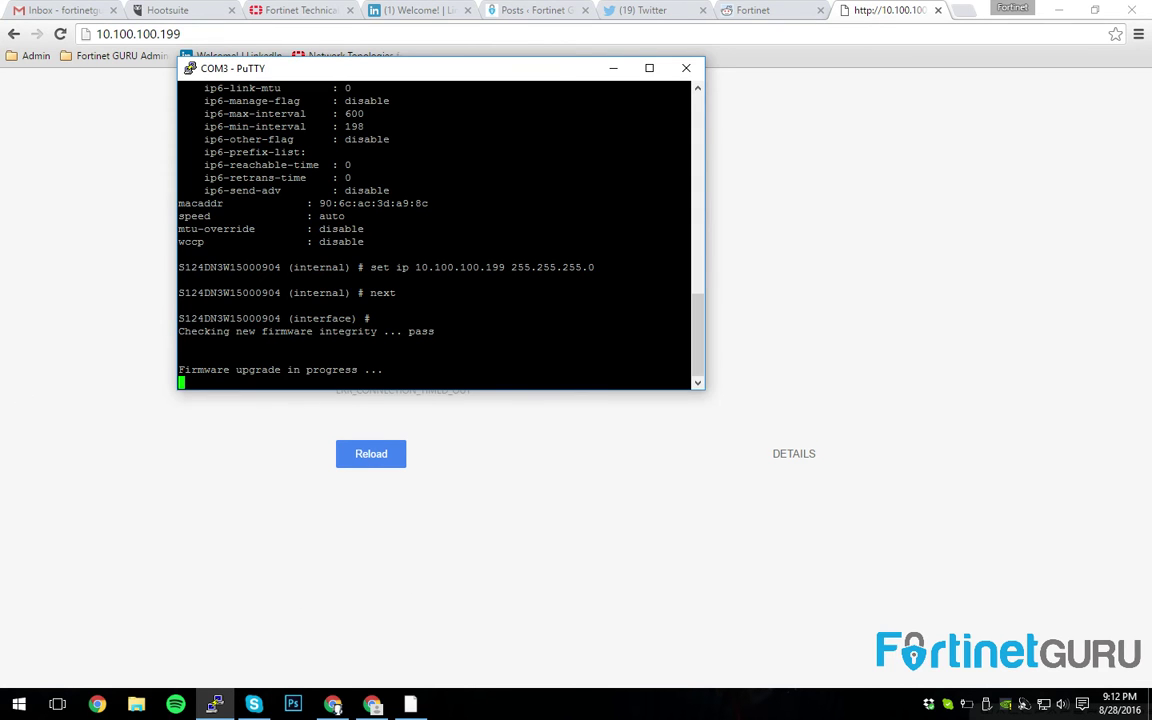
pyautogui.moveTo(412, 68); pyautogui.dragTo(588, 92)
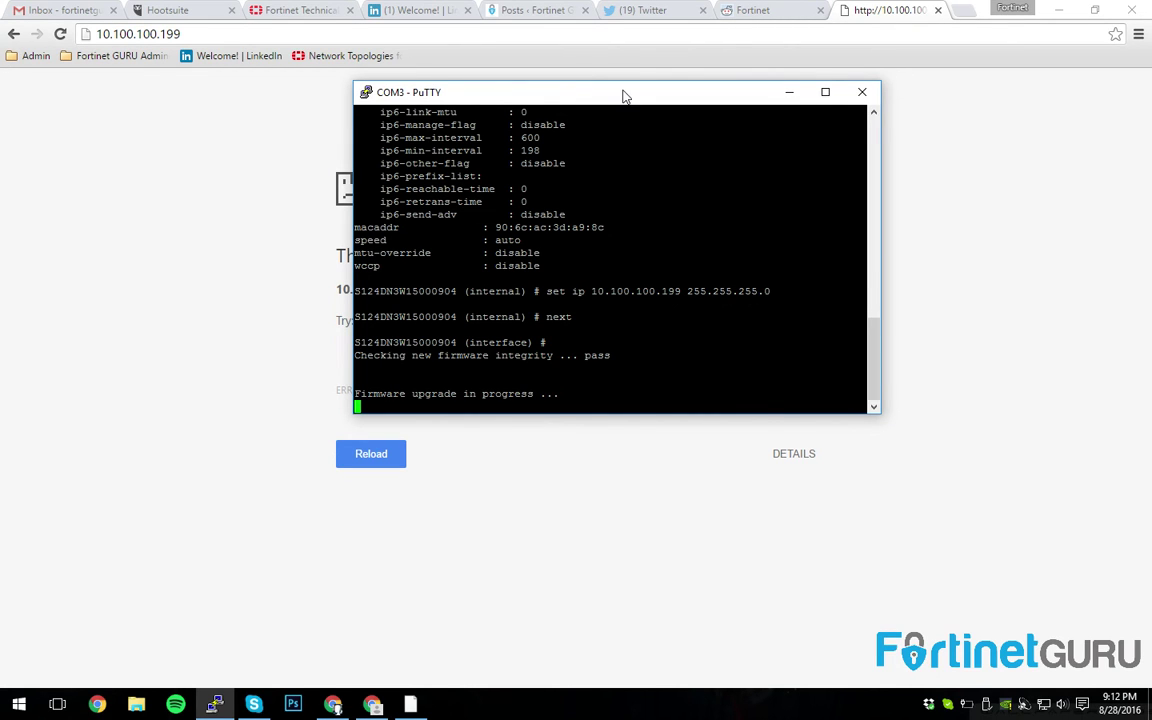
pyautogui.moveTo(622, 95); pyautogui.dragTo(507, 101)
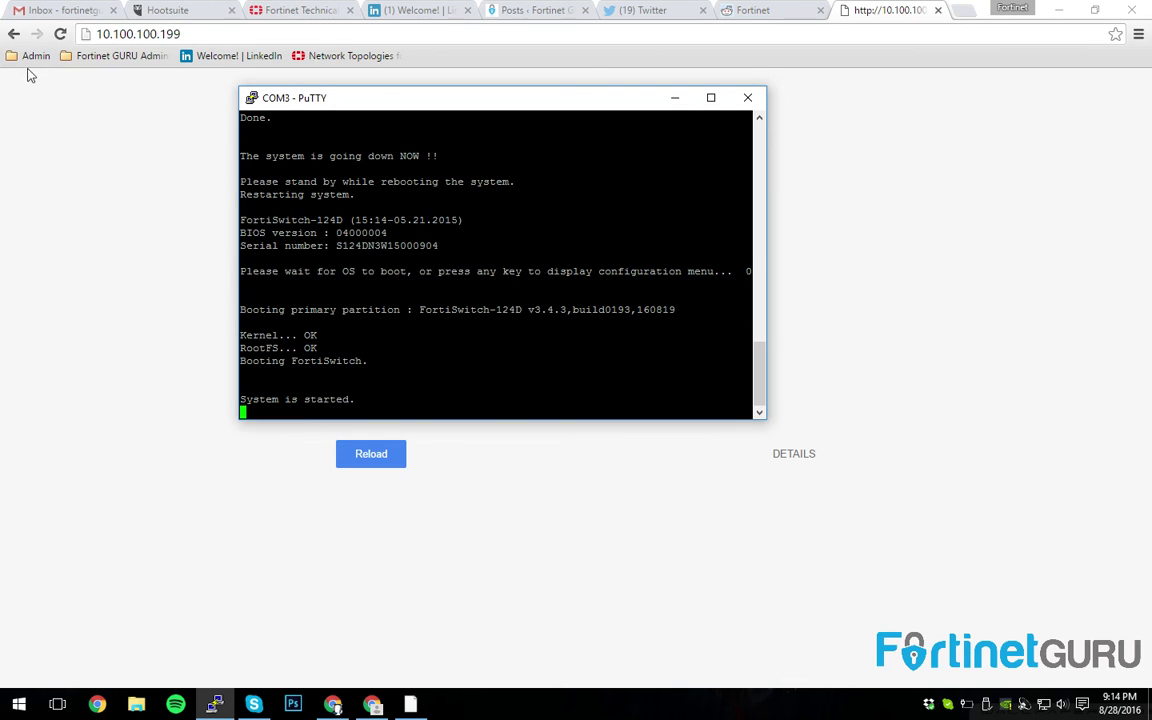
# - Keep reloading 10.100.100.199 in Chrome while checking the console's boot progress
pyautogui.click(60, 34)
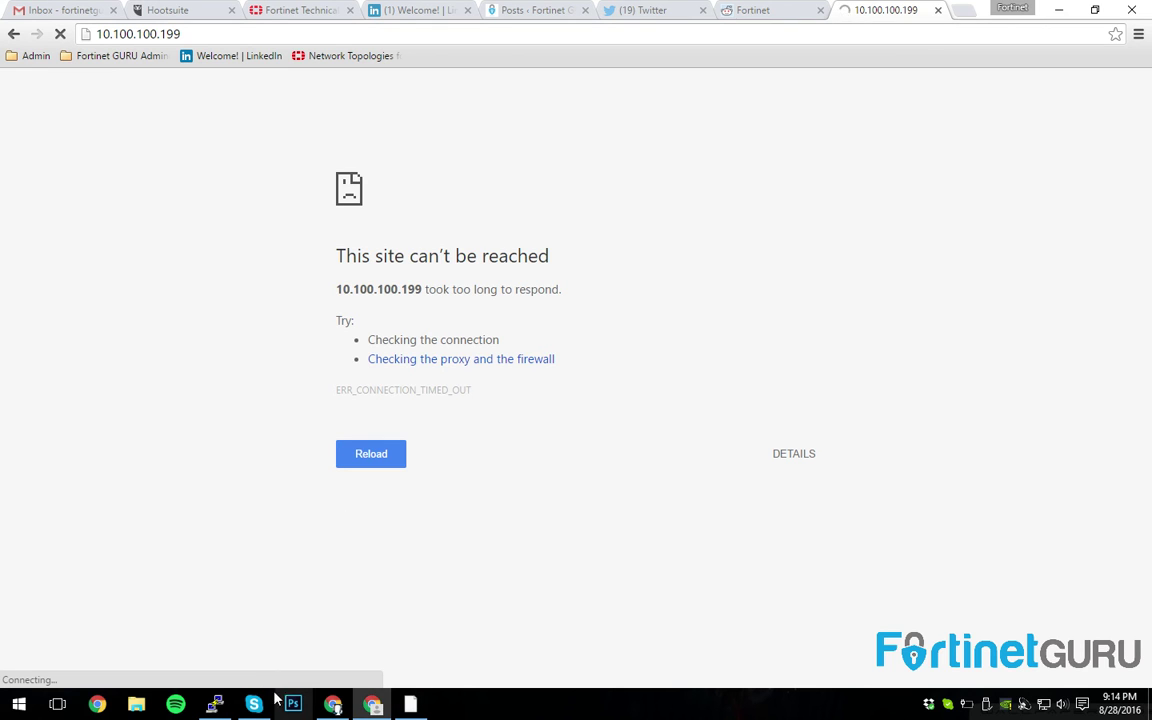
pyautogui.click(215, 704)
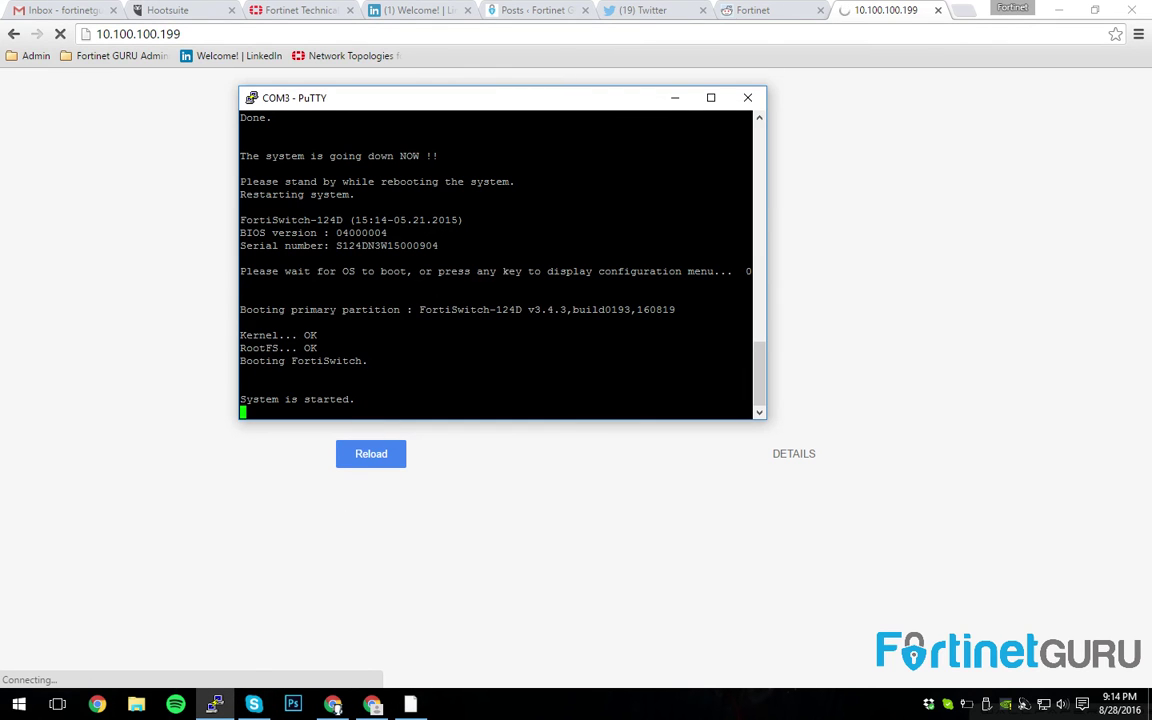
pyautogui.click(24, 205)
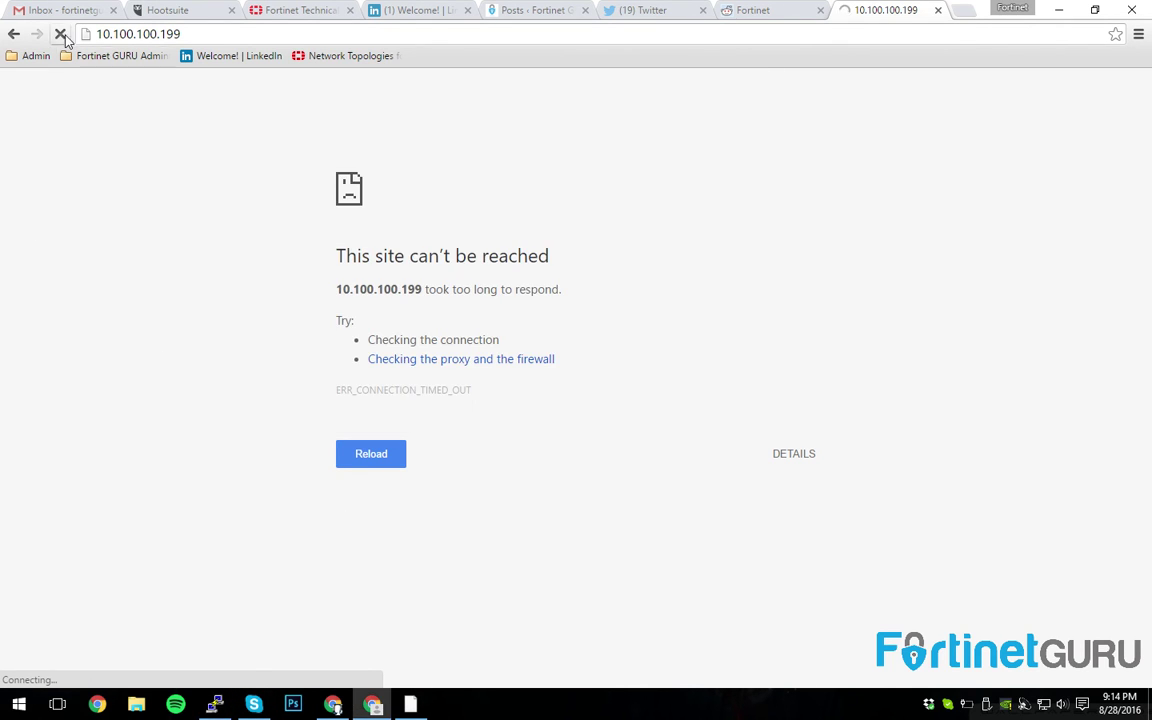
pyautogui.click(190, 34)
pyautogui.press('Return')
pyautogui.click(214, 704)
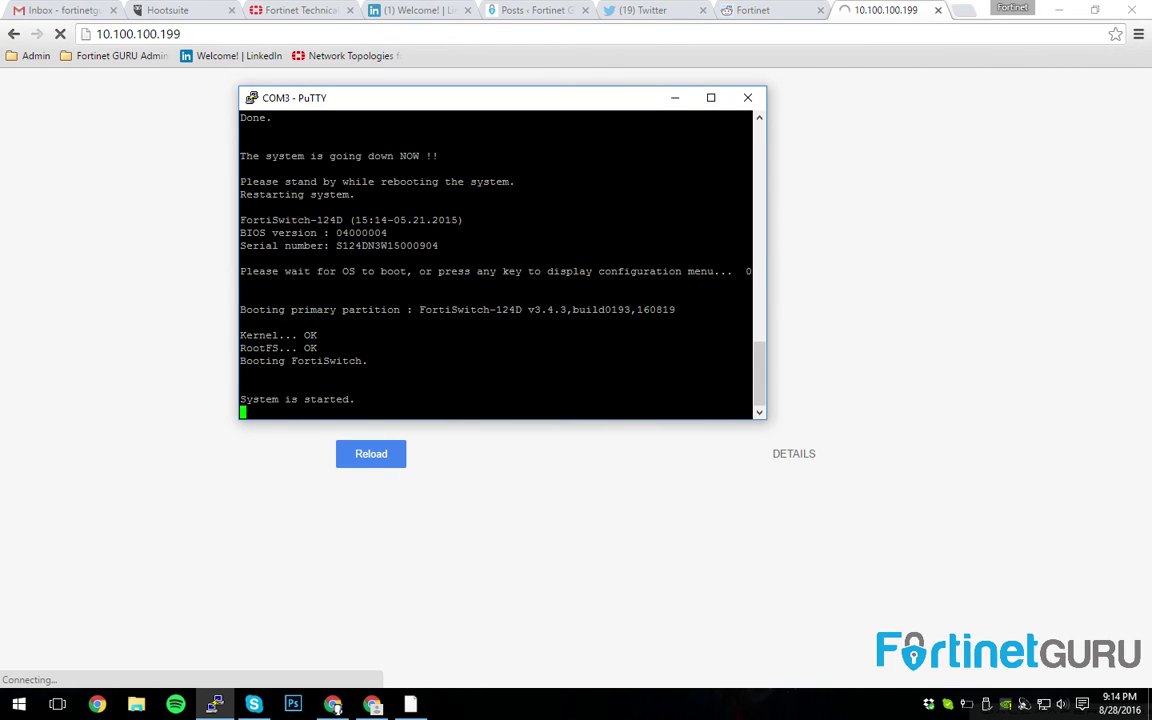
pyautogui.moveTo(340, 107); pyautogui.dragTo(575, 117)
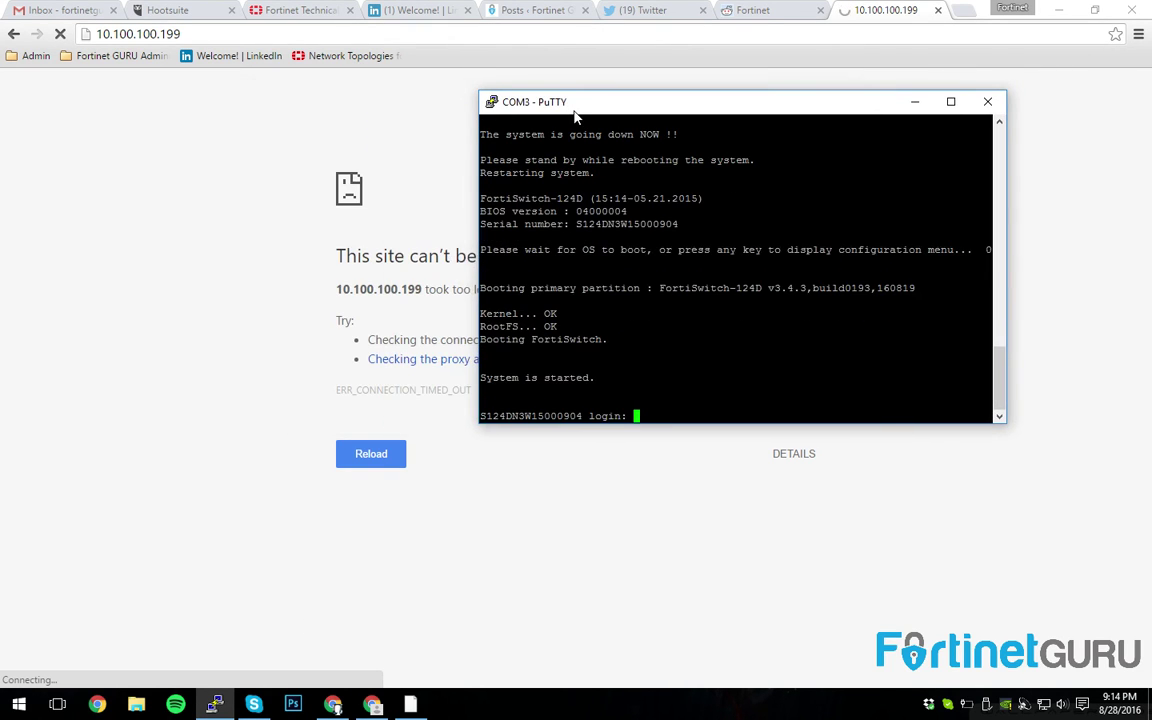
pyautogui.click(126, 95)
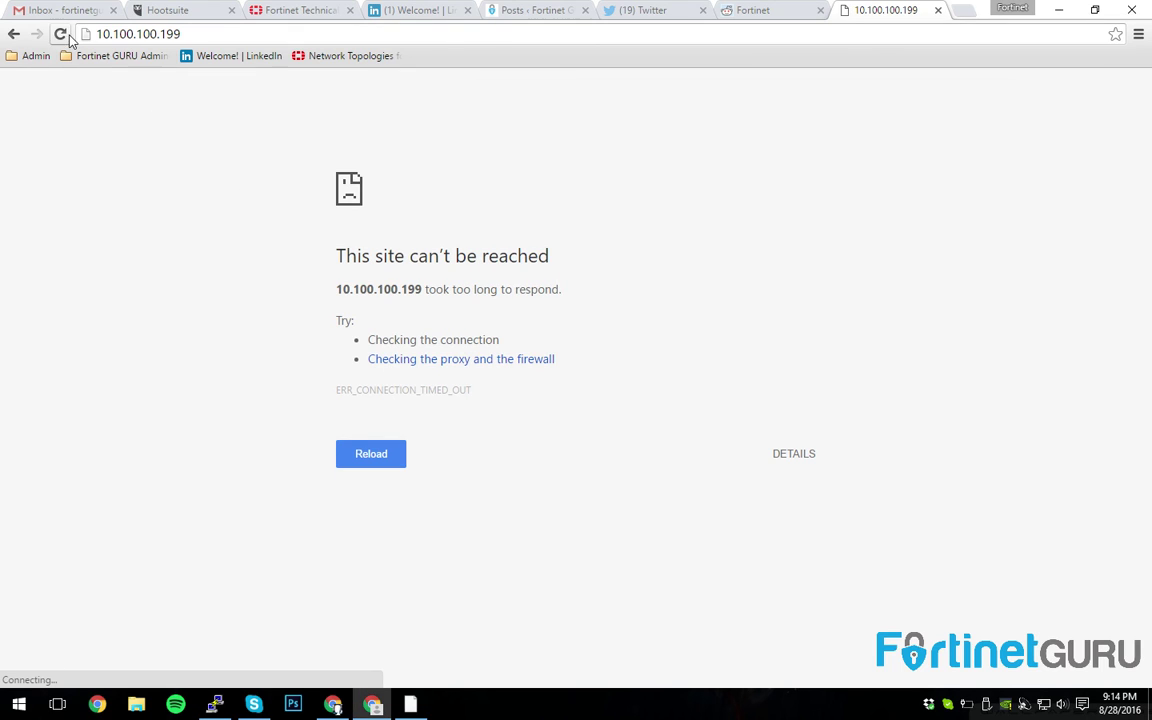
pyautogui.click(60, 34)
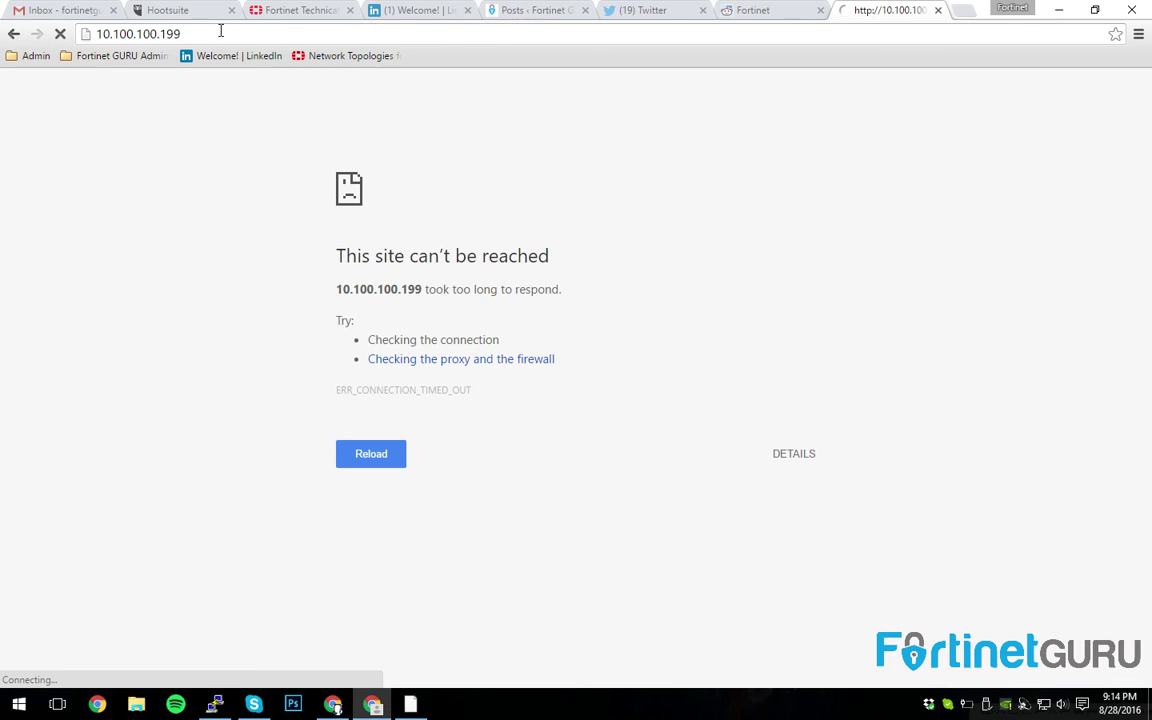
pyautogui.click(62, 36)
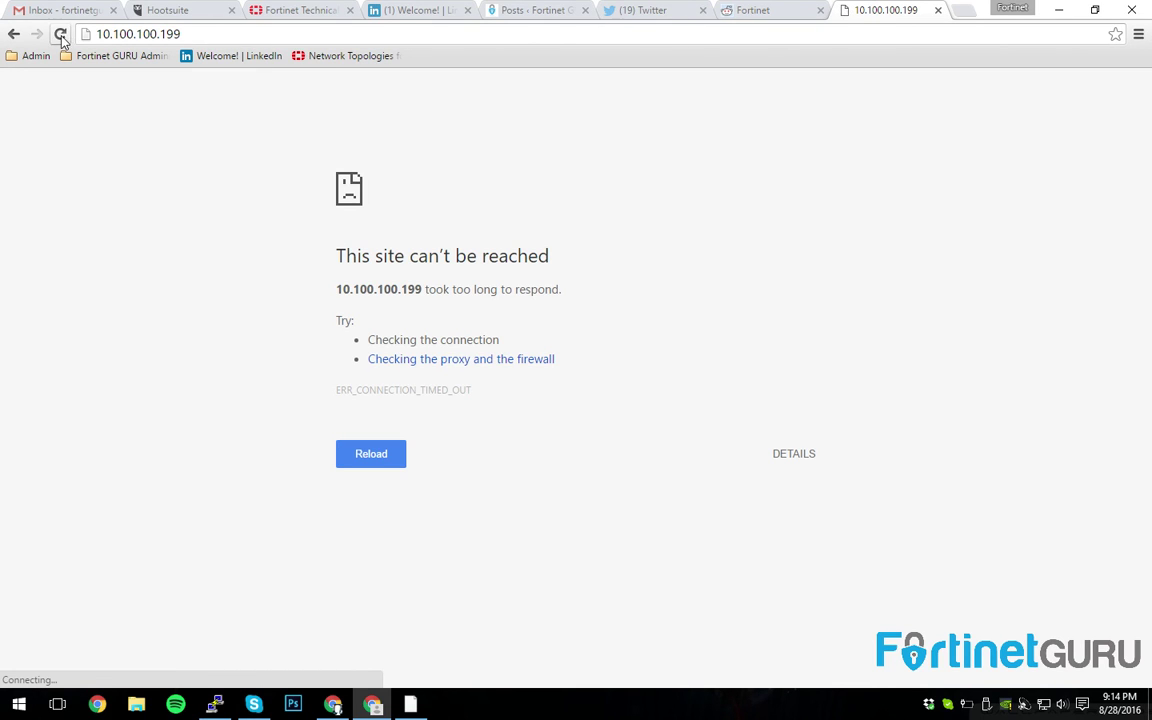
pyautogui.click(200, 37)
pyautogui.click(200, 36)
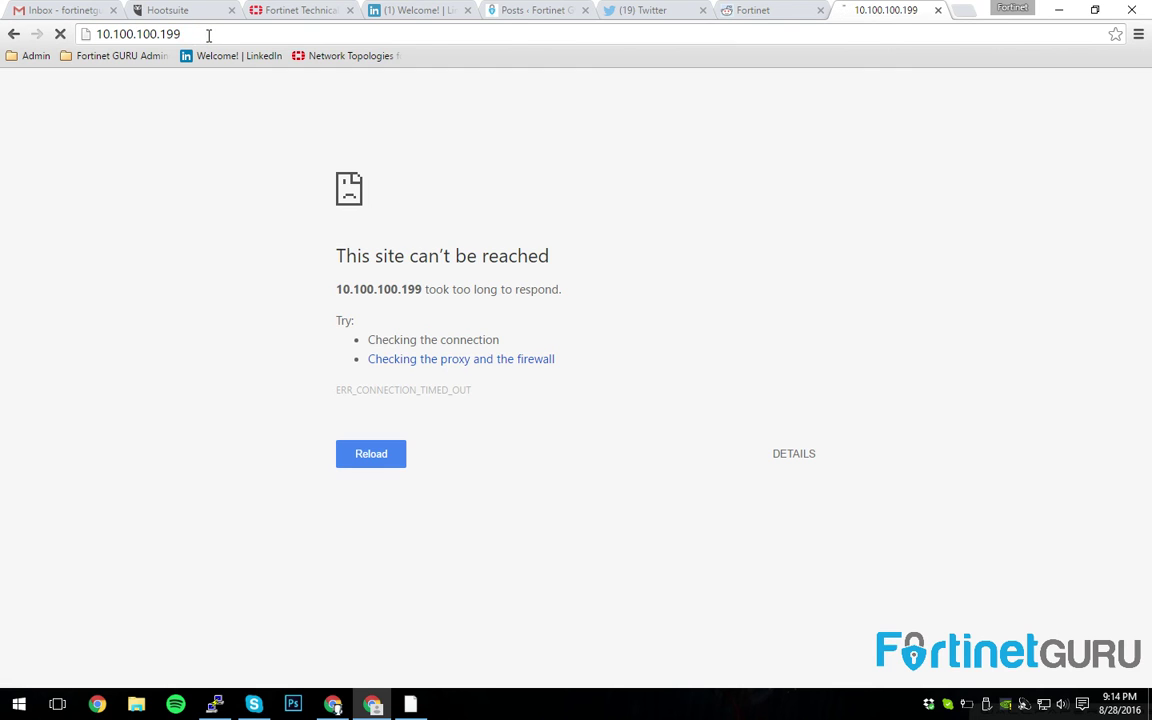
# - Log in to the rebooted switch console as admin and run get system interface internal
pyautogui.click(214, 704)
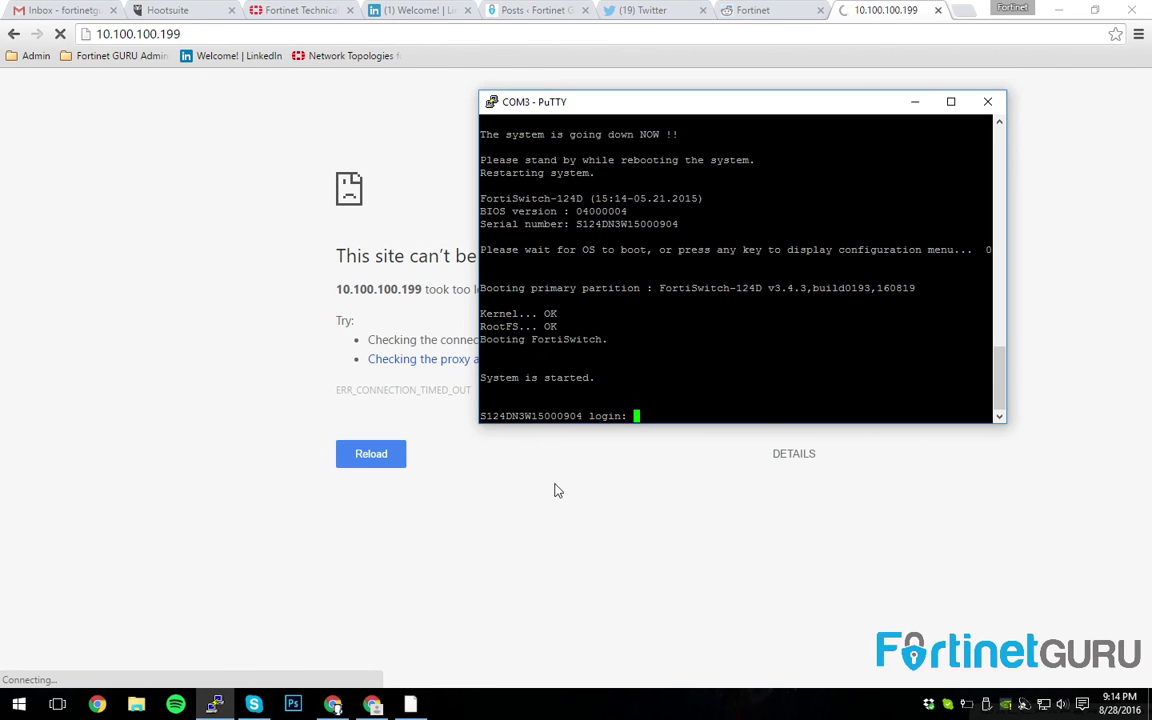
pyautogui.write('admin')
pyautogui.press('Return')
pyautogui.press('Return')
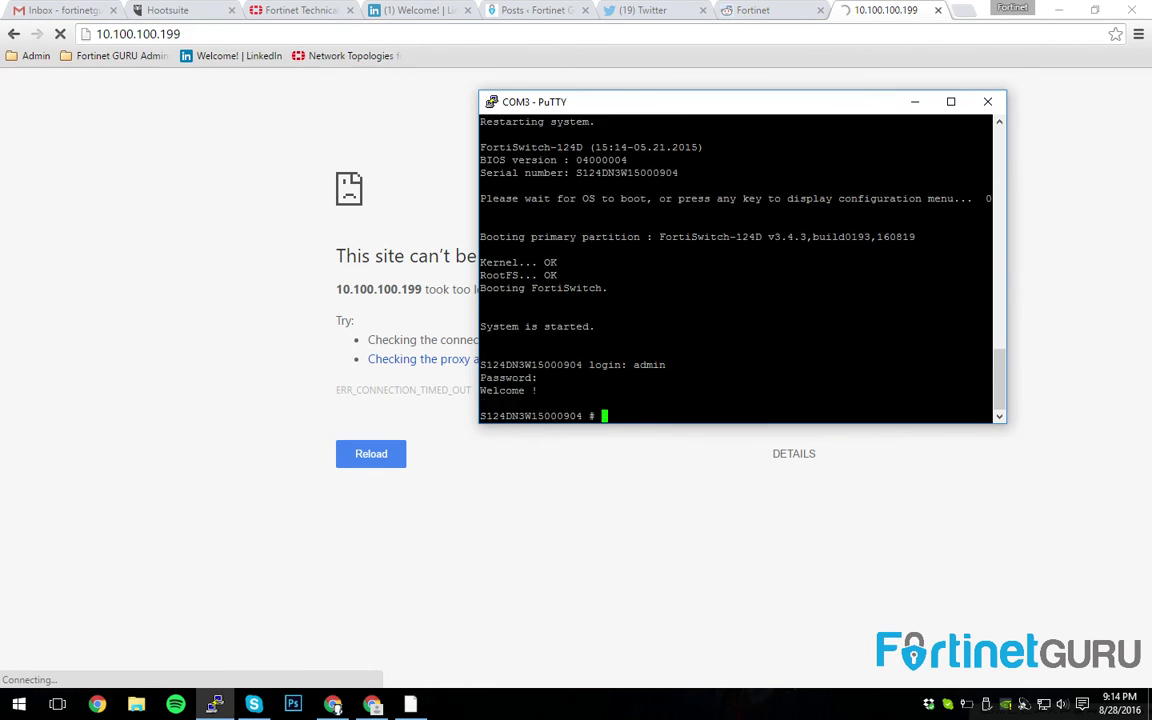
pyautogui.write('get system interface internal')
pyautogui.press('Return')
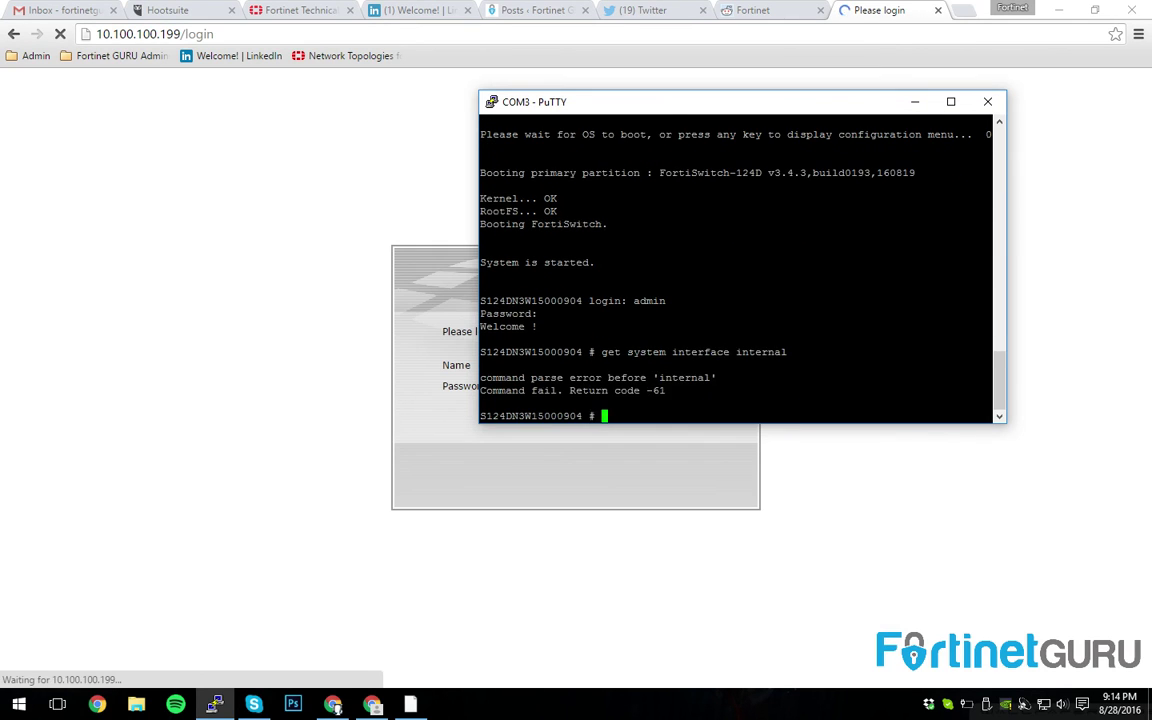
# - Log in to the web GUI login page as admin
pyautogui.click(584, 442)
pyautogui.click(582, 366)
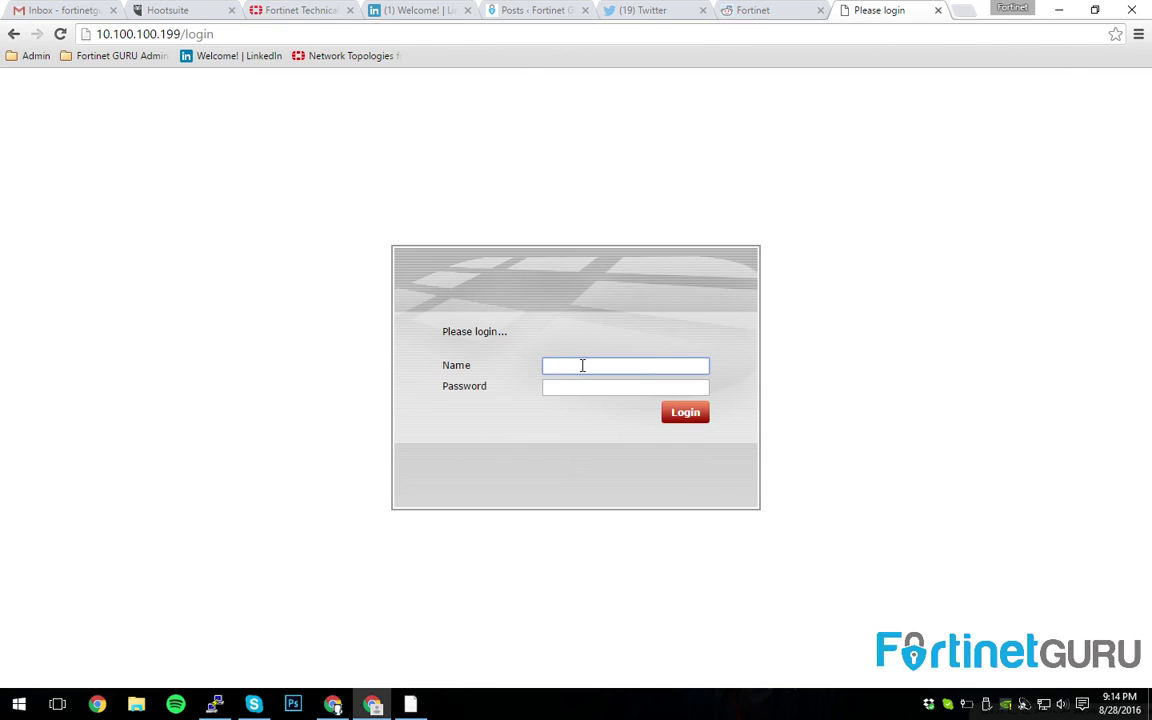
pyautogui.write('admin')
pyautogui.press('Return')
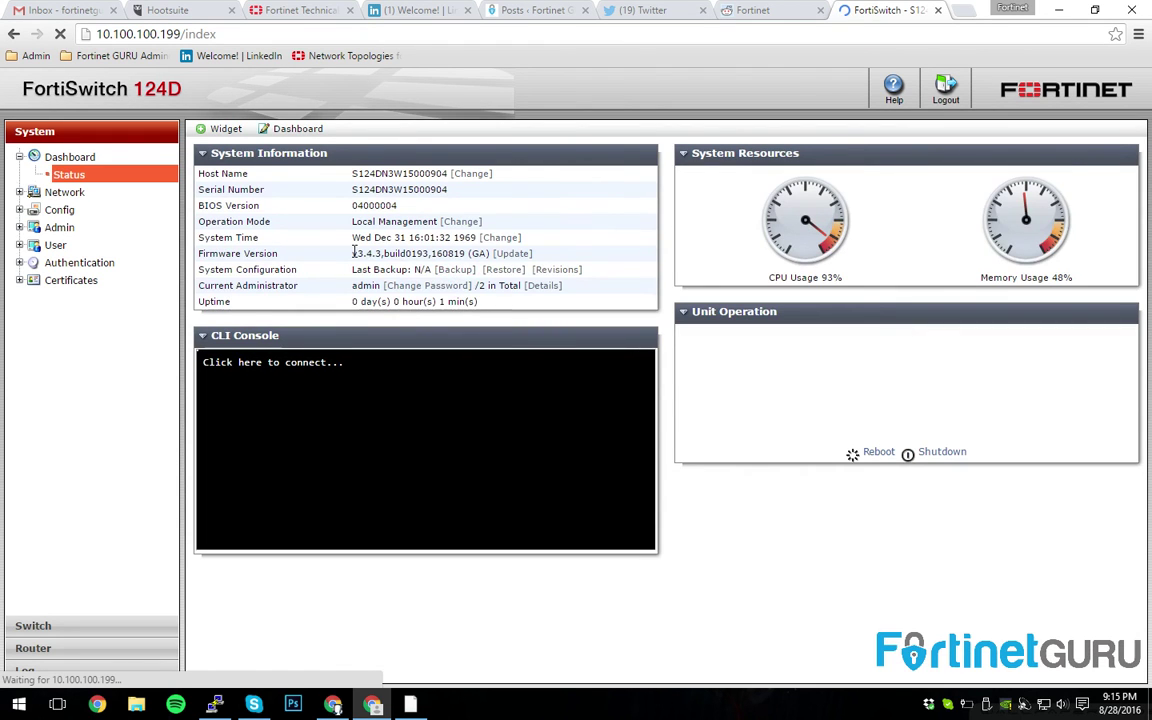
# - Highlight firmware v3.4.3 and the FortiSwitch 124D model label on the dashboard
pyautogui.moveTo(352, 253); pyautogui.dragTo(369, 254)
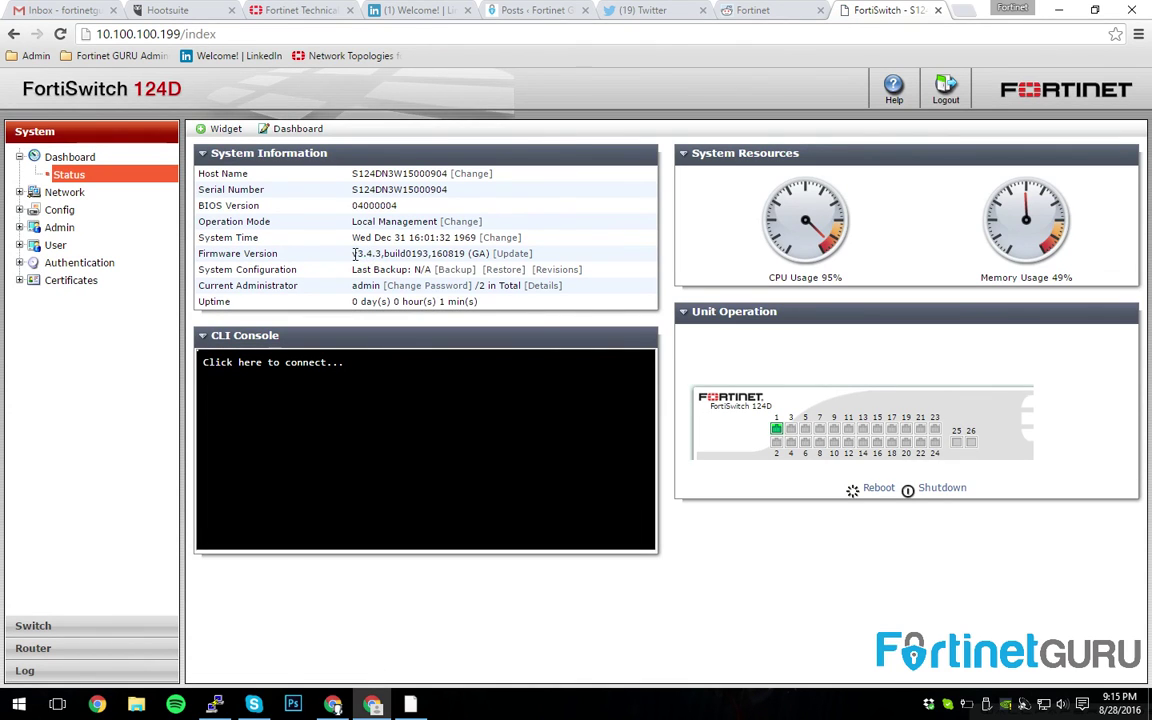
pyautogui.moveTo(352, 253); pyautogui.dragTo(384, 254)
pyautogui.moveTo(931, 450)
pyautogui.moveTo(720, 408); pyautogui.dragTo(772, 407)
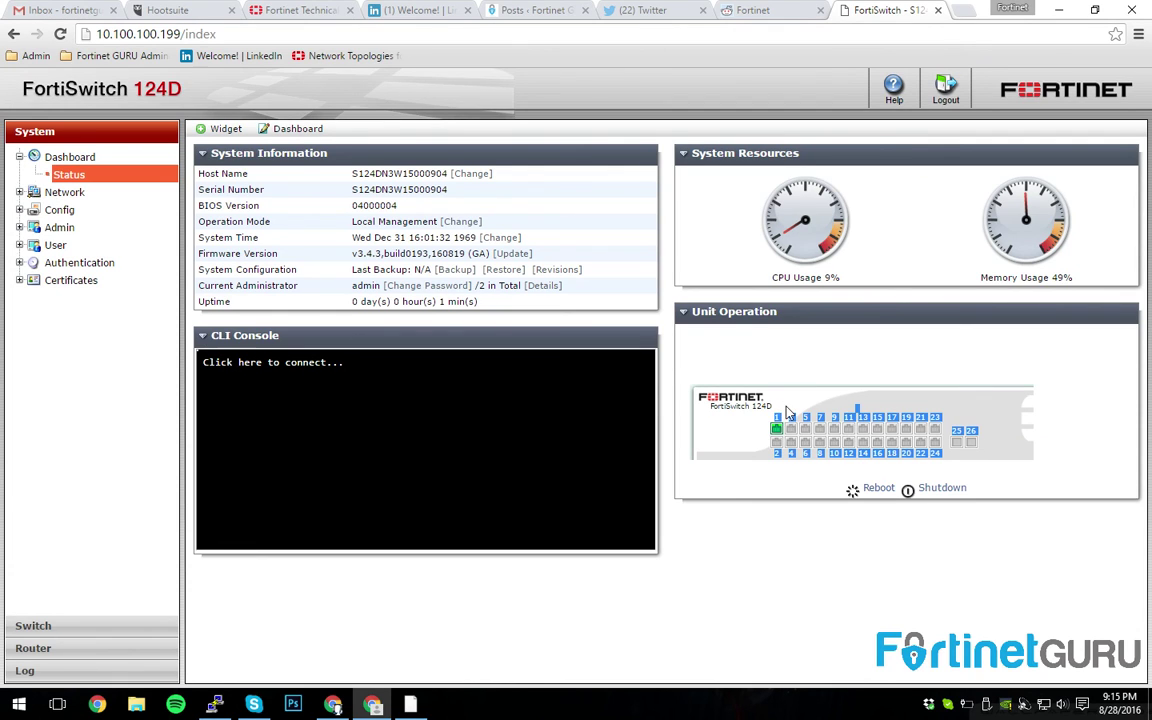
pyautogui.click(710, 414)
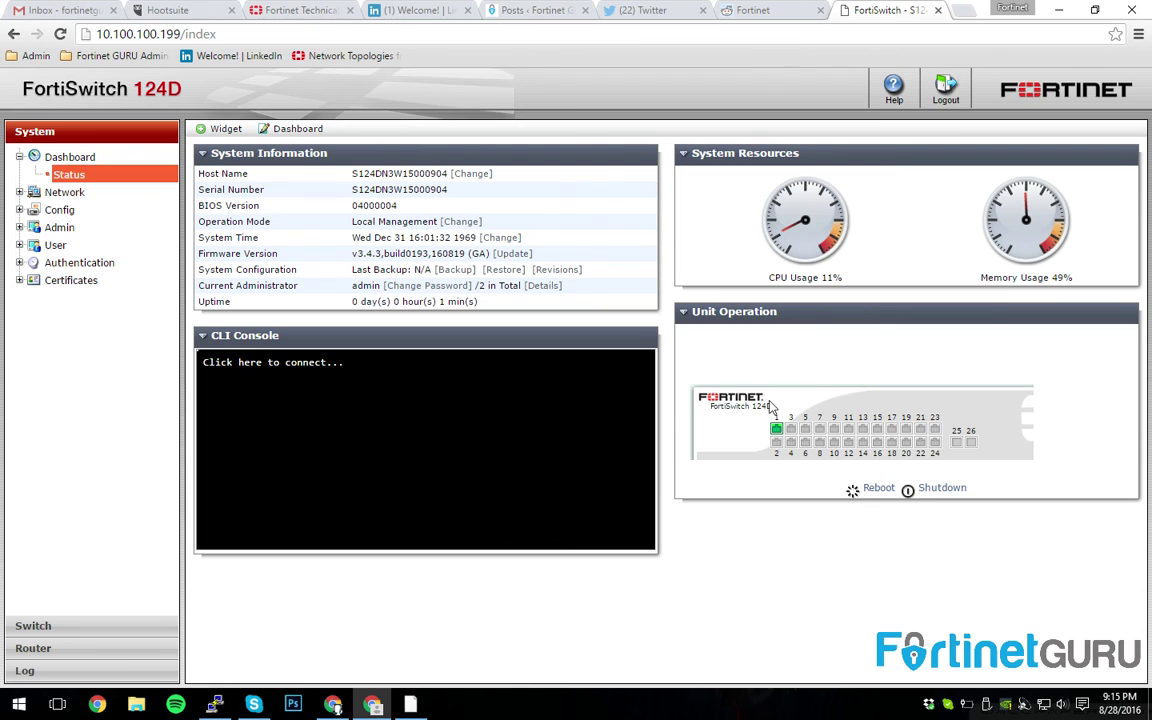
pyautogui.moveTo(770, 406); pyautogui.dragTo(645, 365)
pyautogui.click(645, 365)
# - Close the FortiSwitch tab, minimize Chrome, and centre the PuTTY console window
pyautogui.click(938, 11)
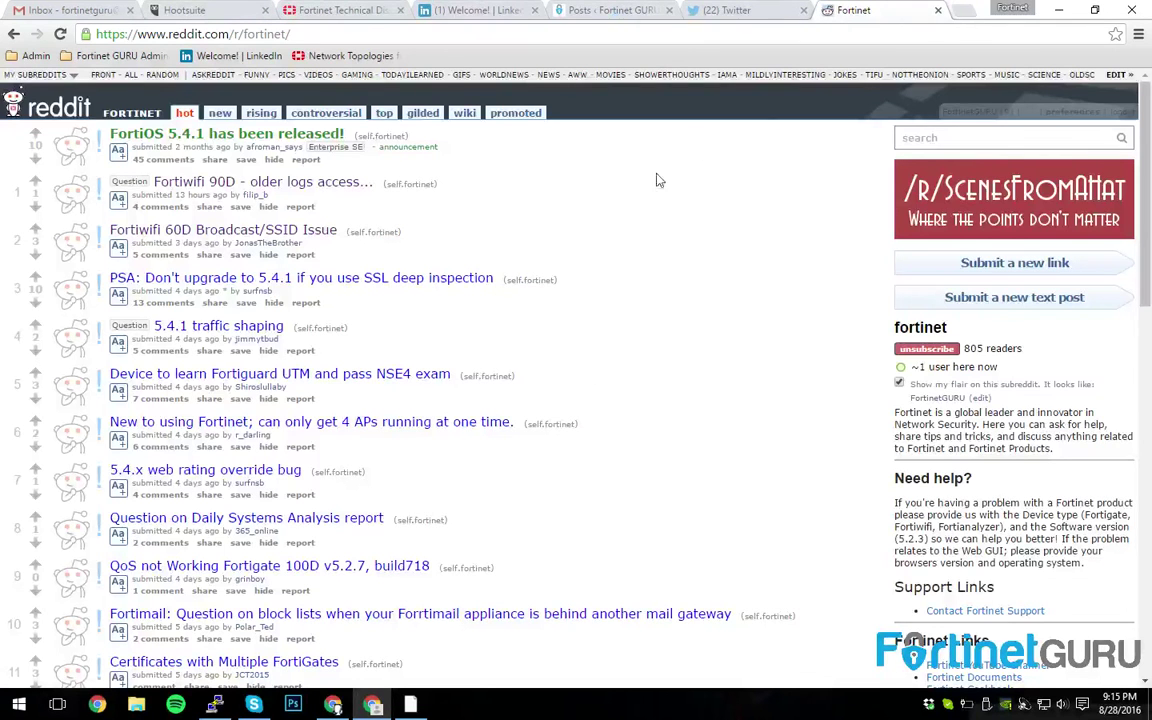
pyautogui.click(1058, 10)
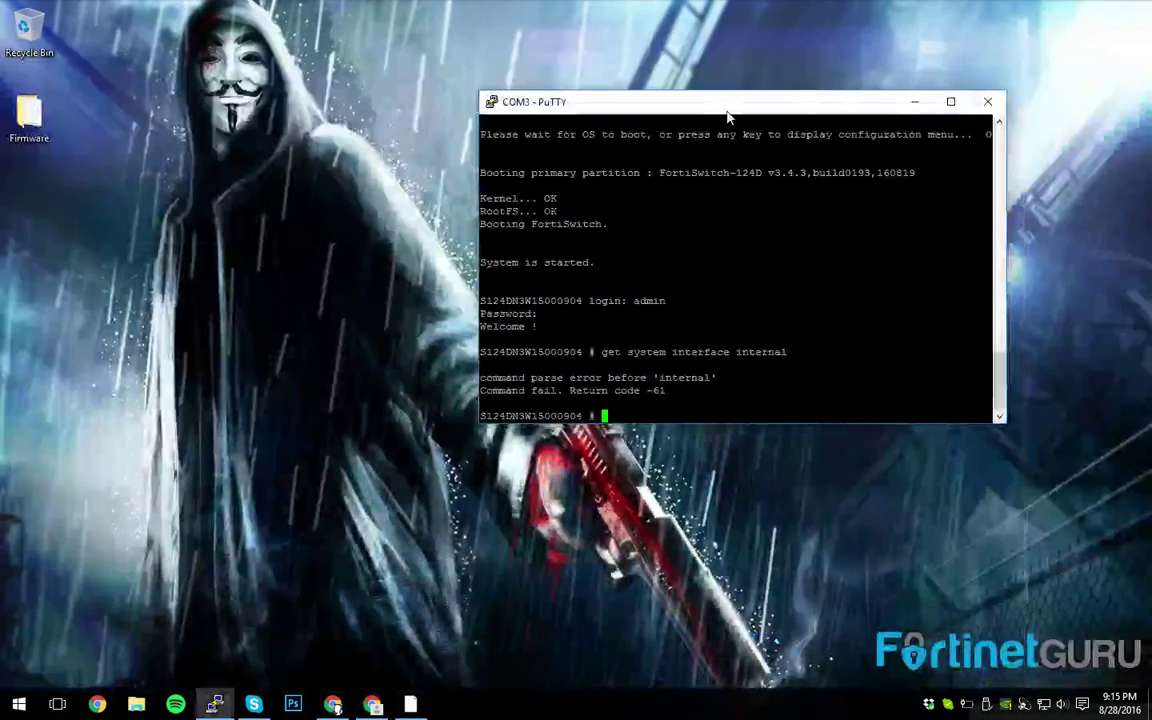
pyautogui.moveTo(728, 104); pyautogui.dragTo(524, 99)
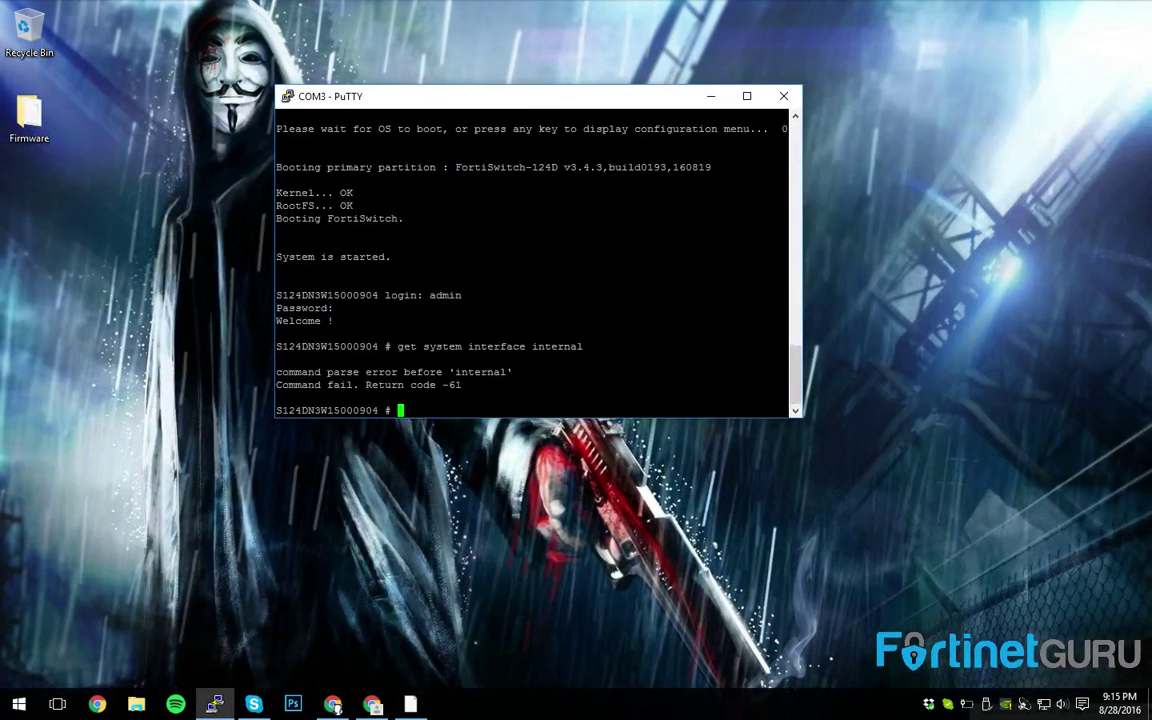